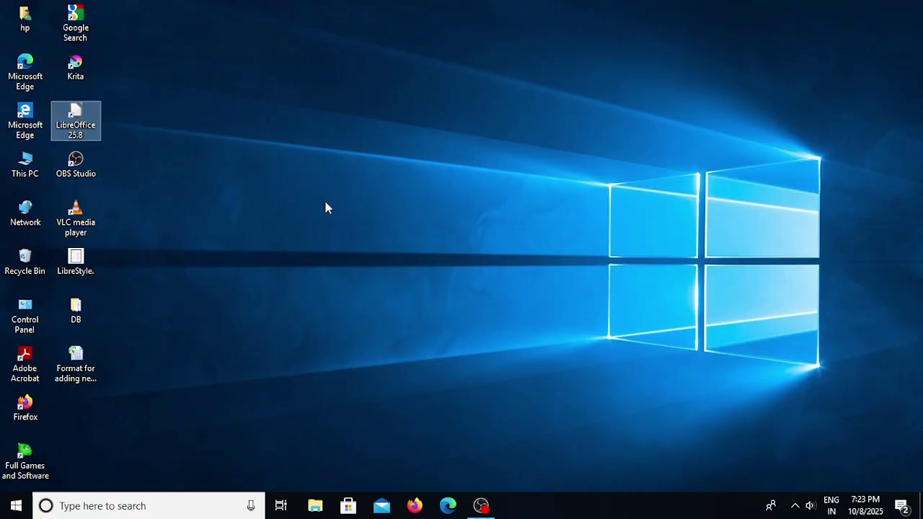
Start LibreOffice 25.8 and recover the LibreStyle.odt document, dismissing the startup tip
key(Return)
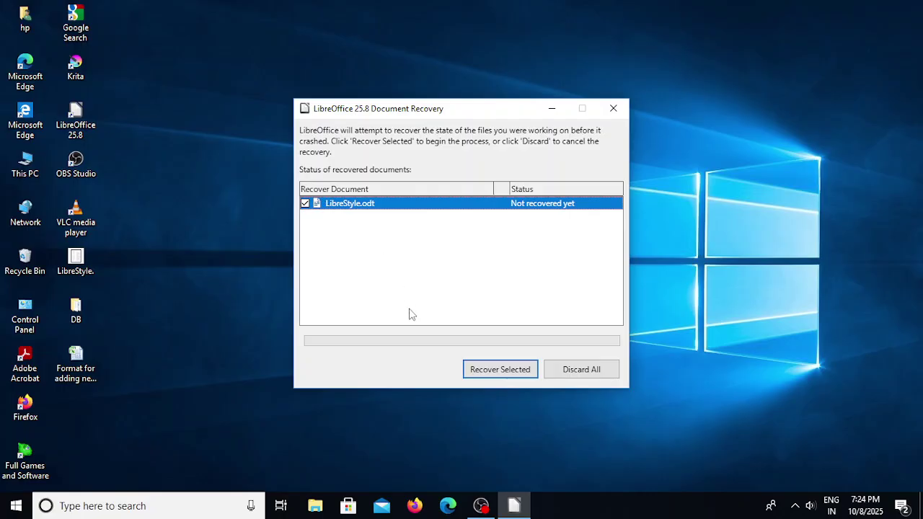
click(501, 369)
click(500, 369)
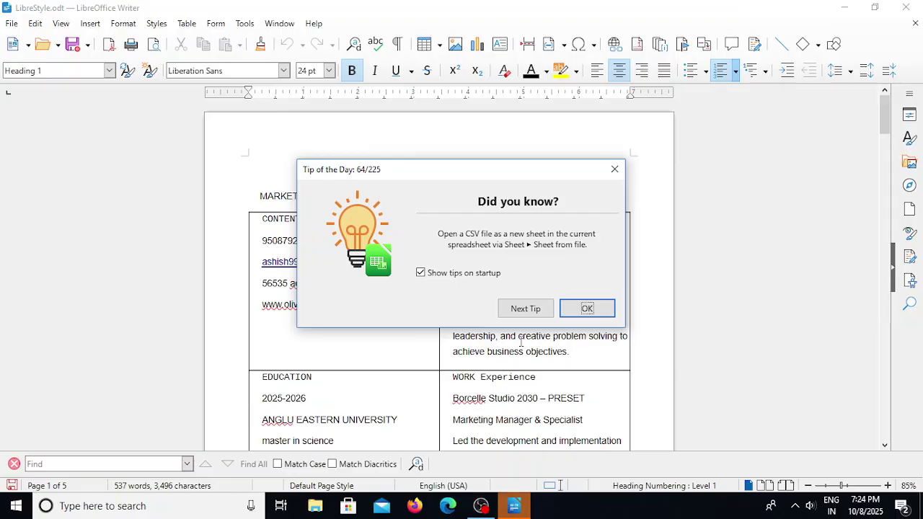
click(586, 308)
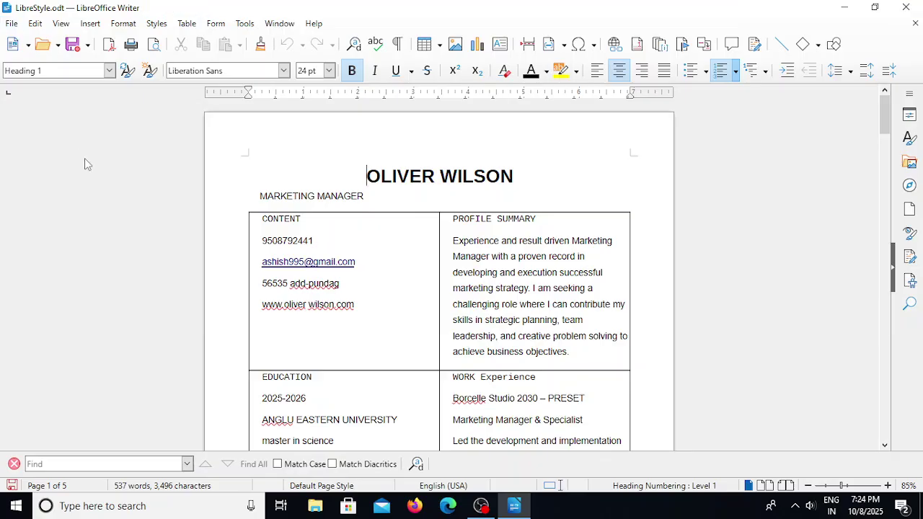
Close LibreStyle.odt without saving its changes
click(11, 23)
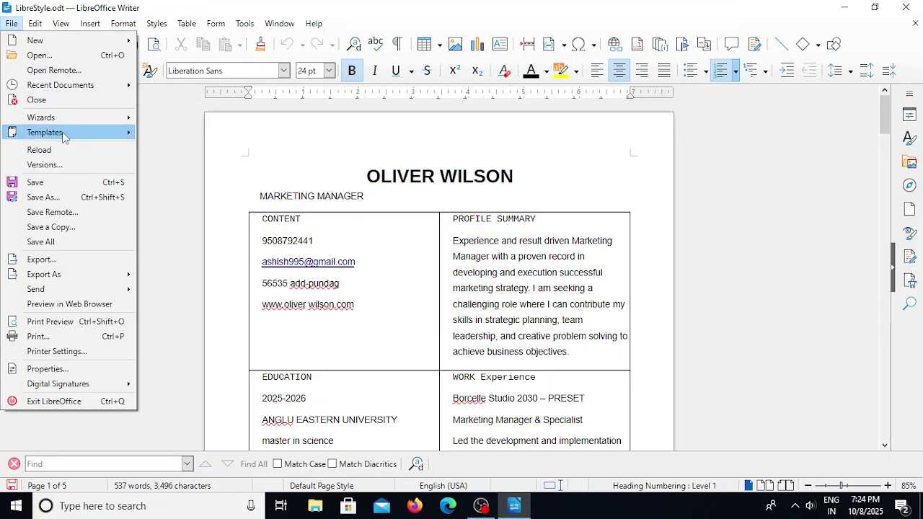
click(52, 101)
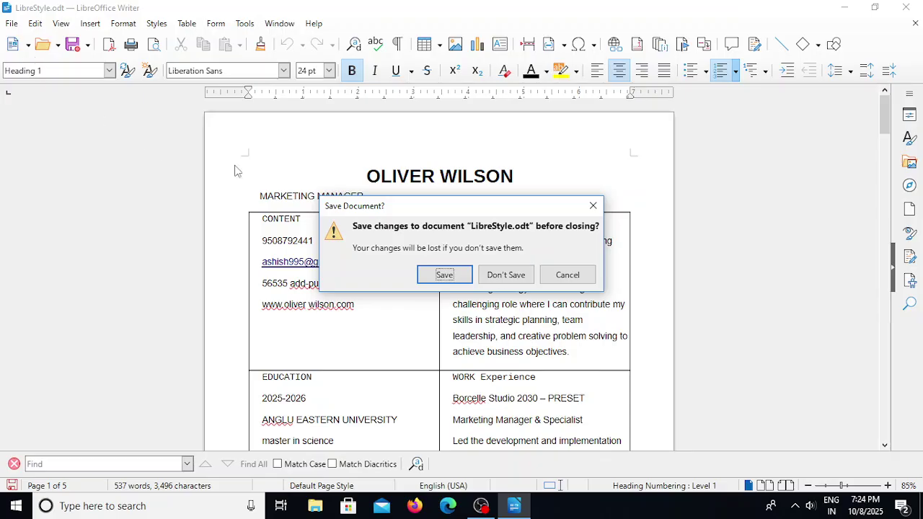
click(505, 274)
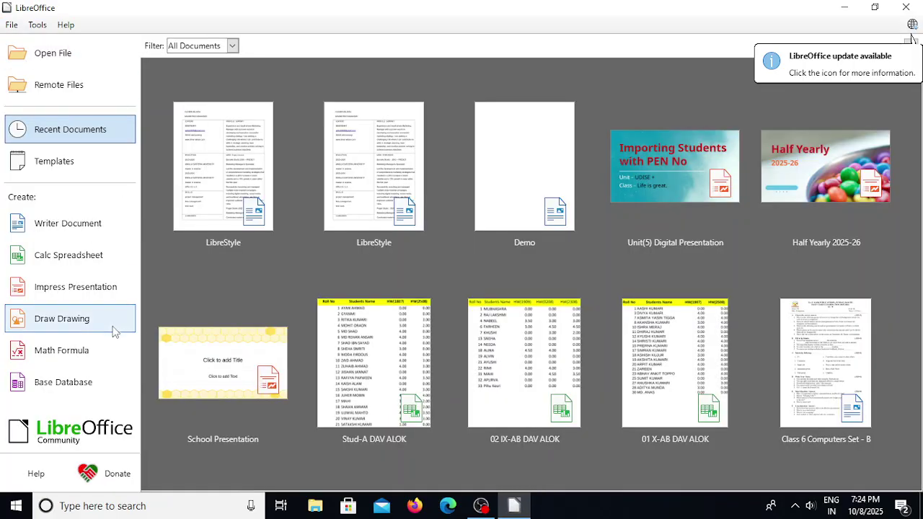
Use the Database Wizard to open the existing database MyNewDB.odb from the DAV ALOK folder on drive V-2 (E:)
click(63, 387)
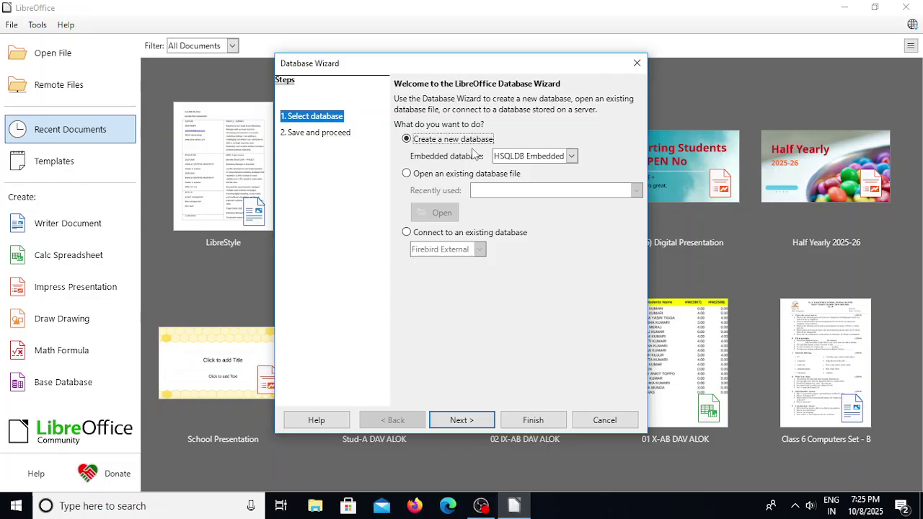
click(406, 174)
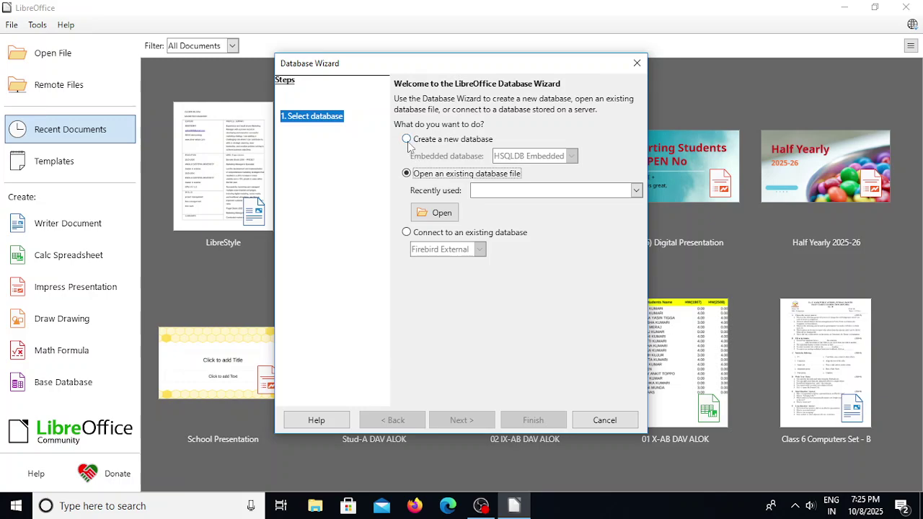
click(440, 214)
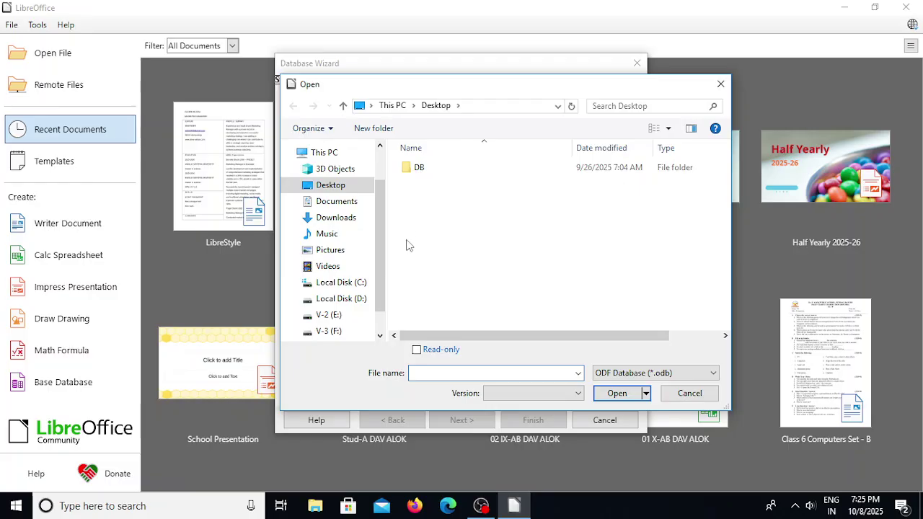
drag(385, 262, 384, 297)
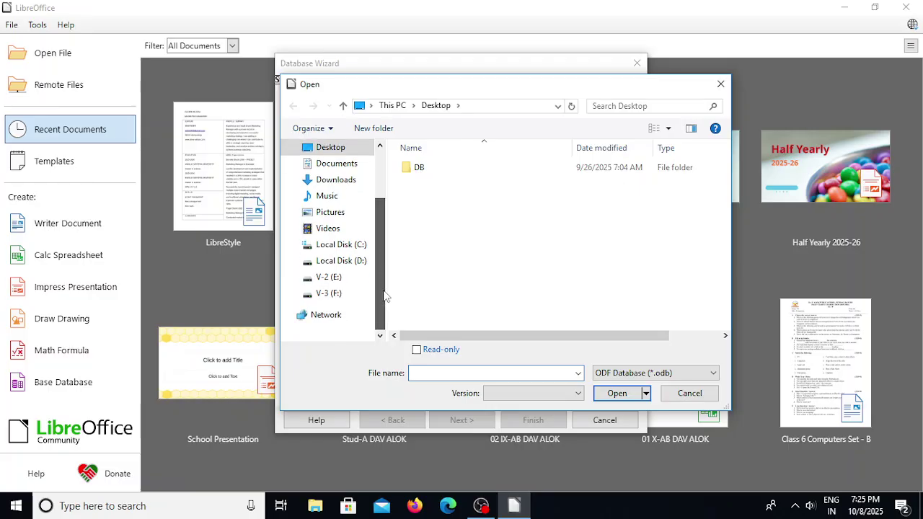
click(317, 277)
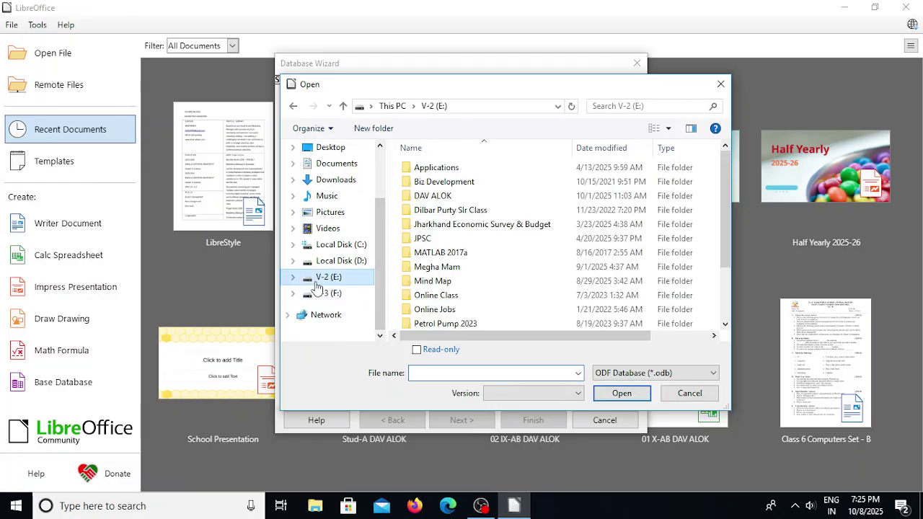
click(438, 198)
double_click(438, 198)
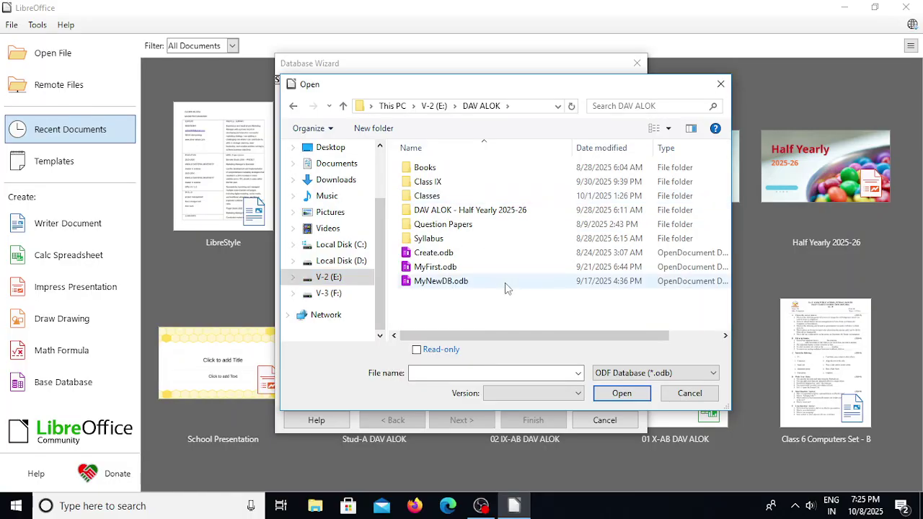
click(446, 268)
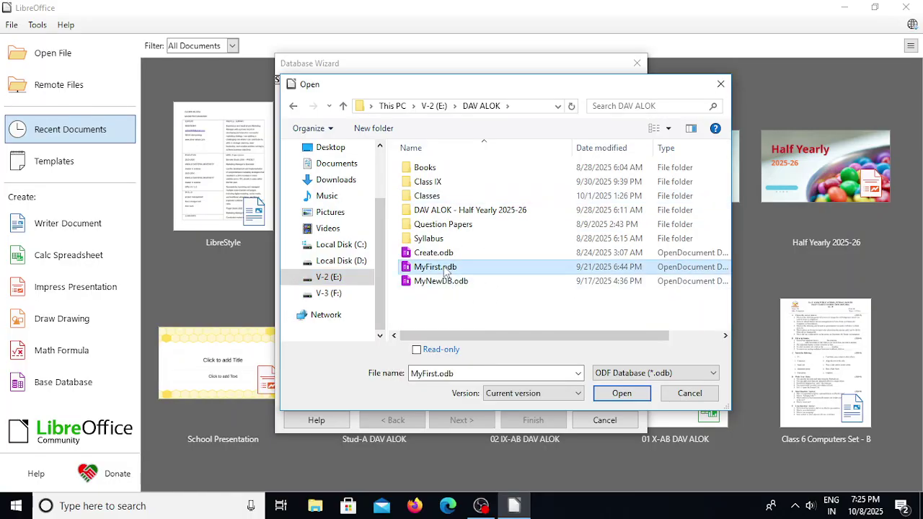
double_click(442, 281)
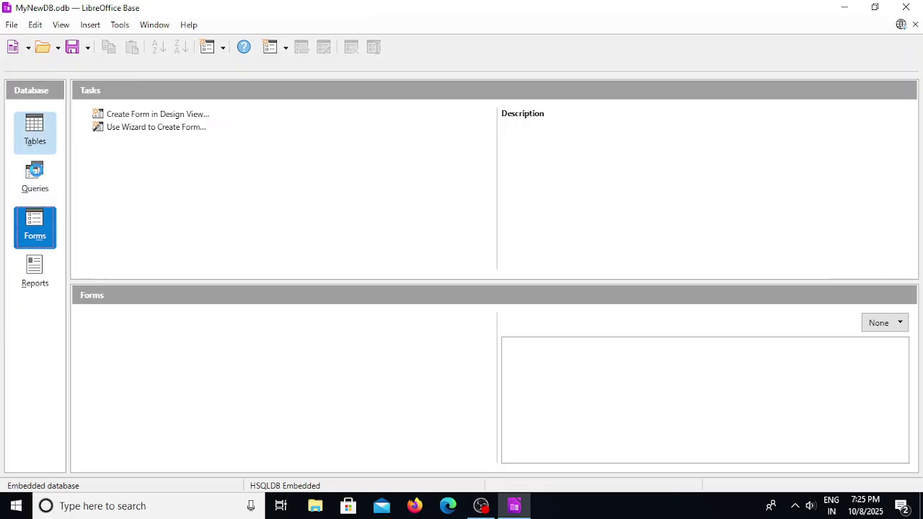
Look through the database's forms, reports and queries
click(35, 132)
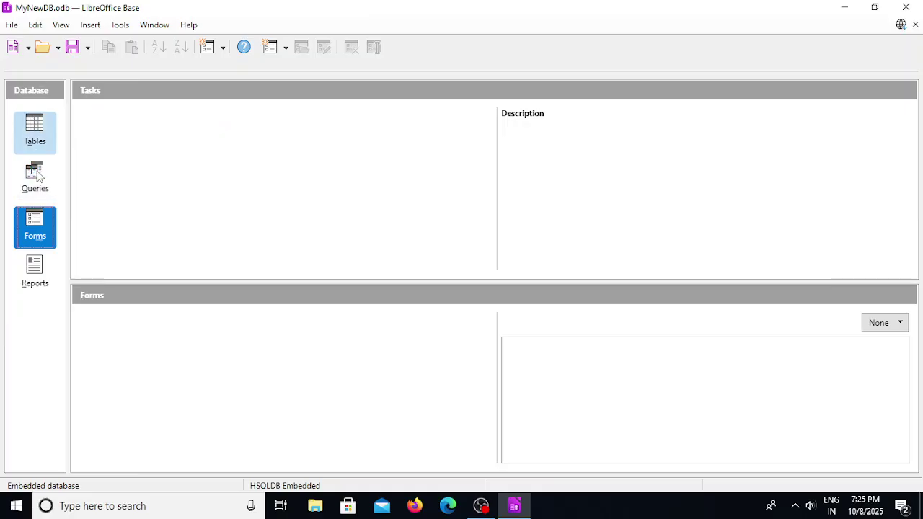
click(38, 228)
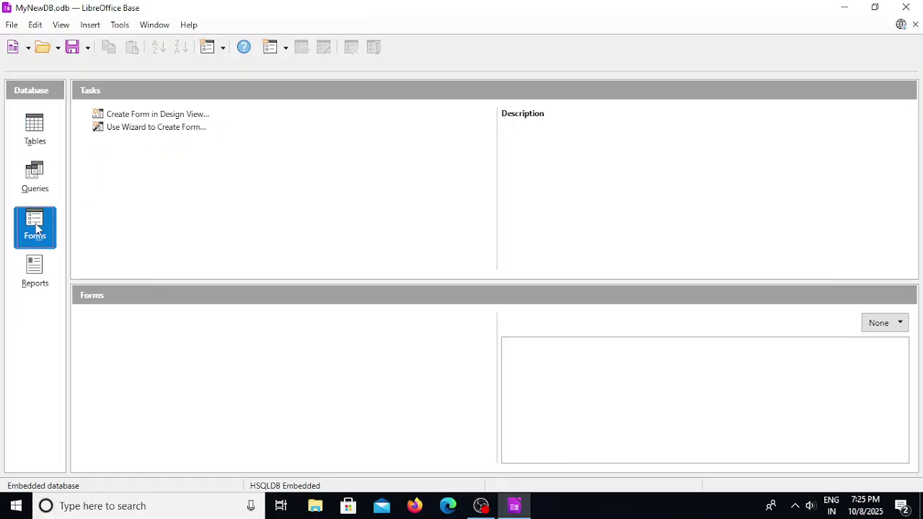
click(38, 275)
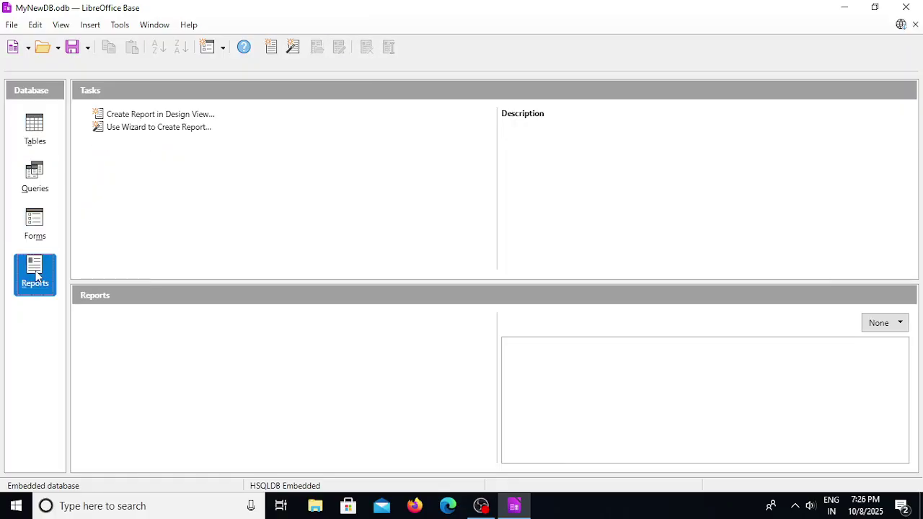
click(36, 188)
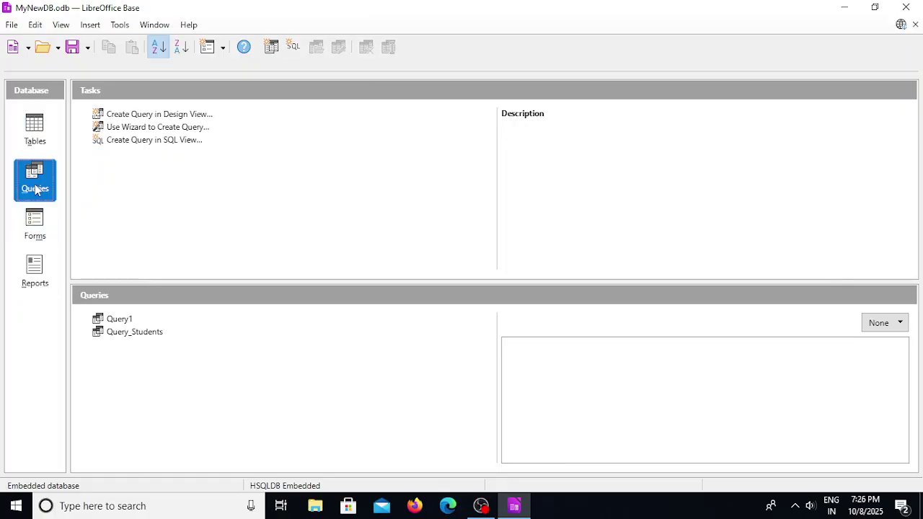
Create a new table in Design View and name its first field Roll No
click(35, 129)
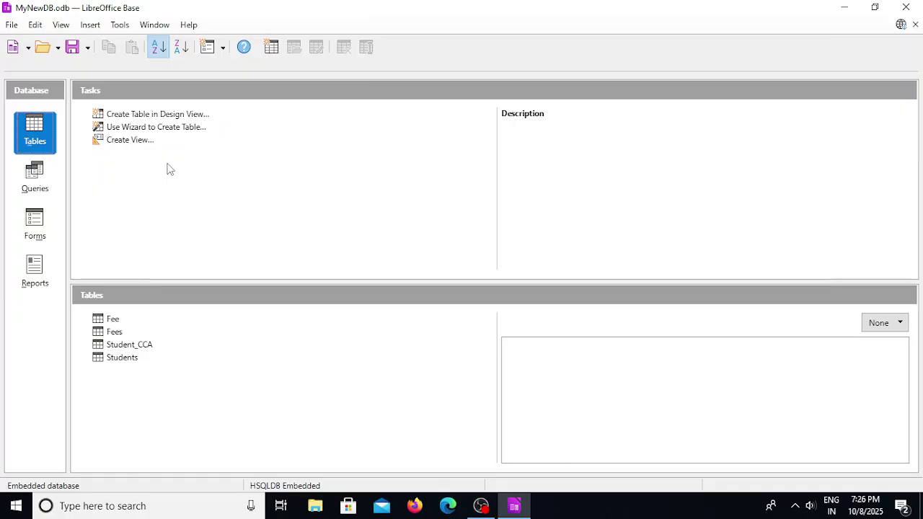
click(152, 117)
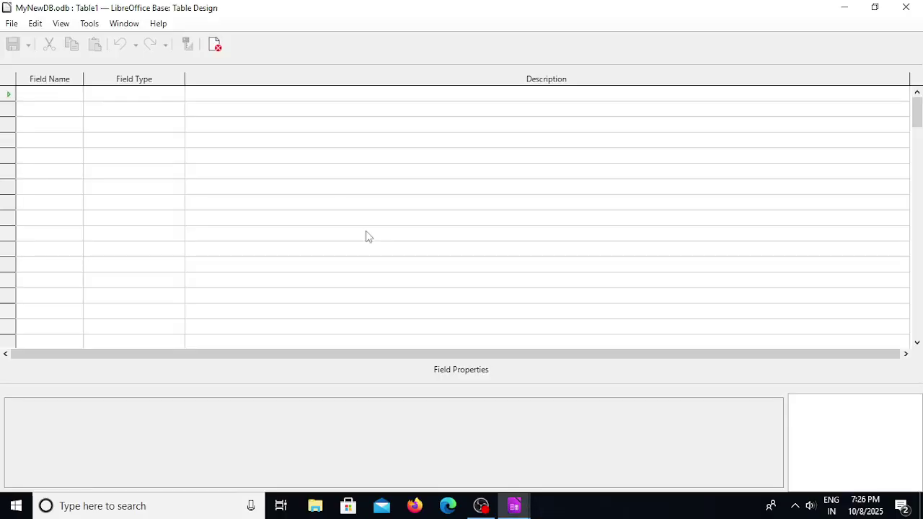
click(68, 94)
text(Roll)
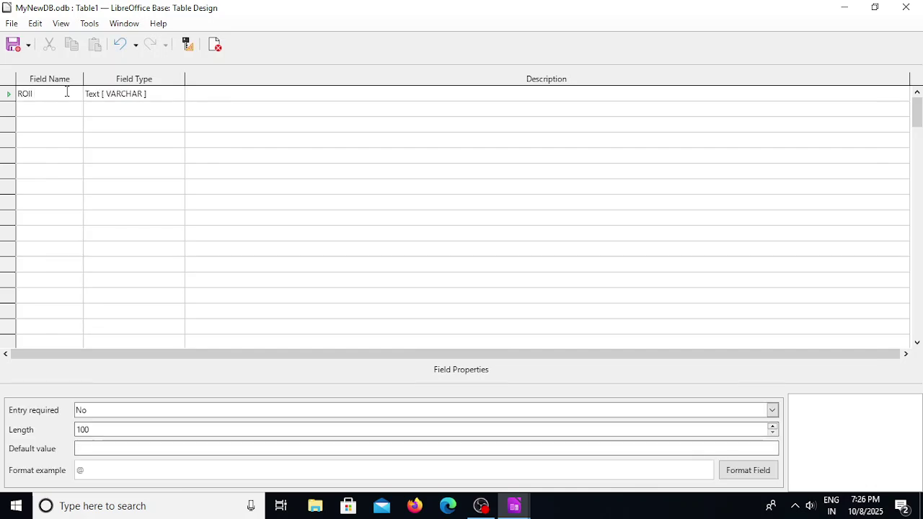
key(BackSpace)
key(BackSpace)
key(BackSpace)
text(oll)
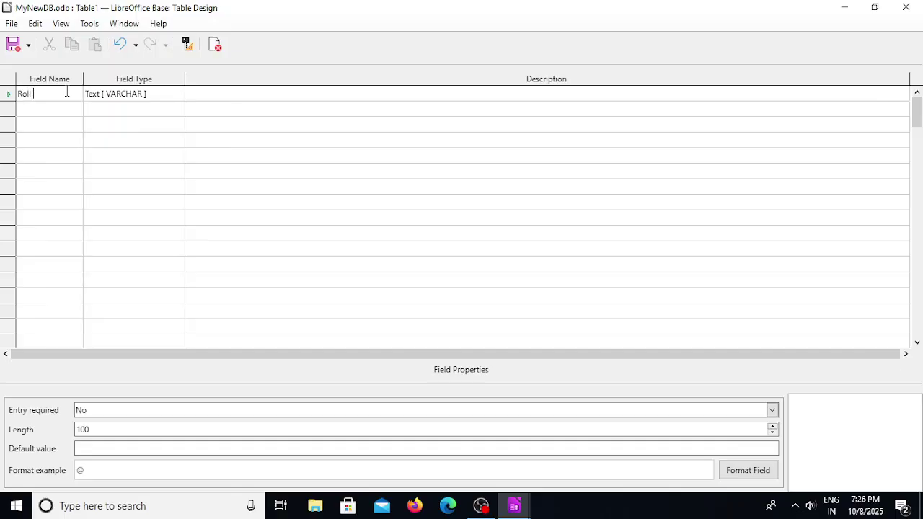
text( No)
key(Down)
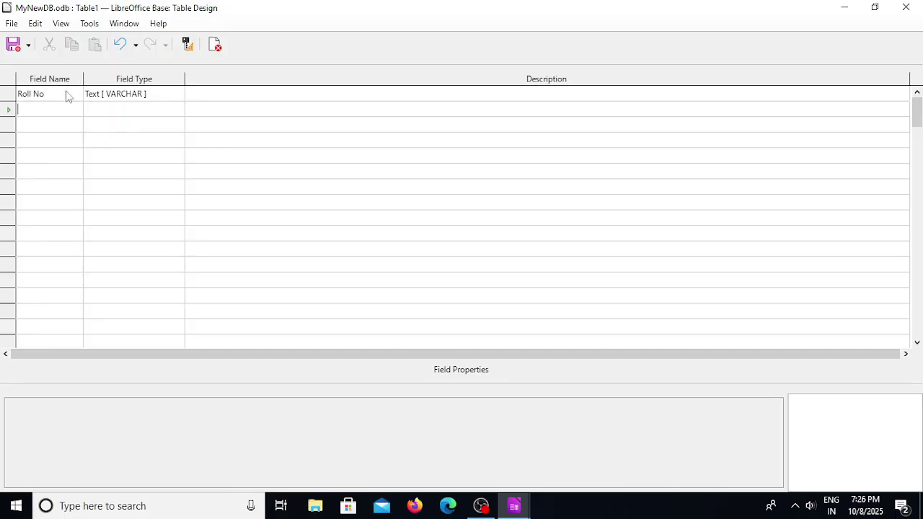
Add a second field named Students Name to the table design
text(Students)
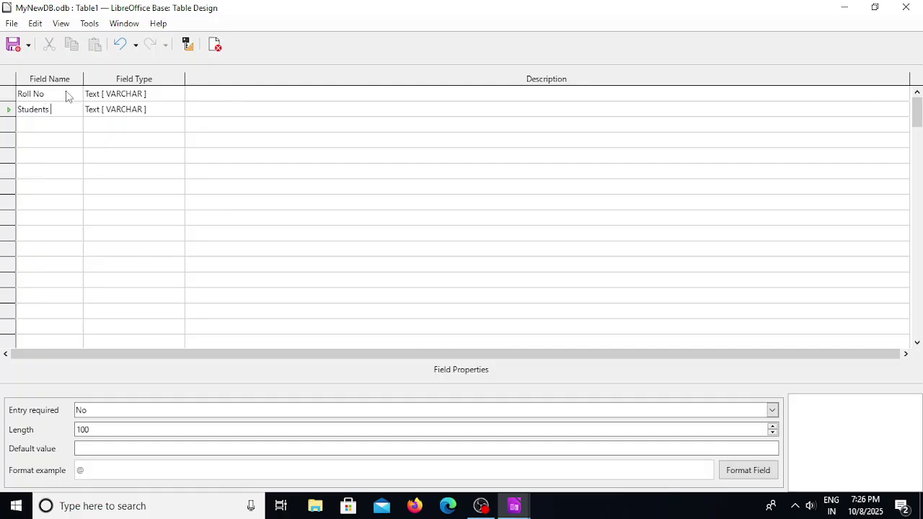
text( Name)
key(Tab)
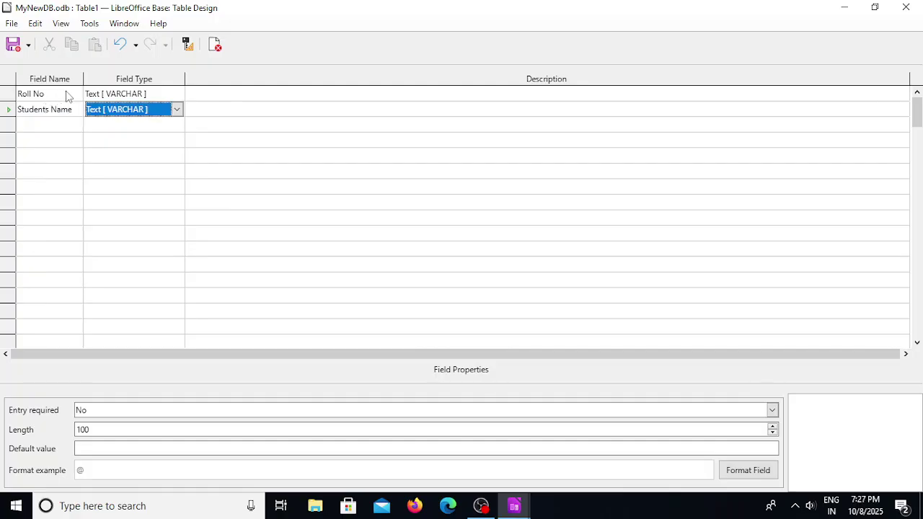
Add the subject fields Hindi, English, Math, Sci and SST below the Students Name field
click(53, 126)
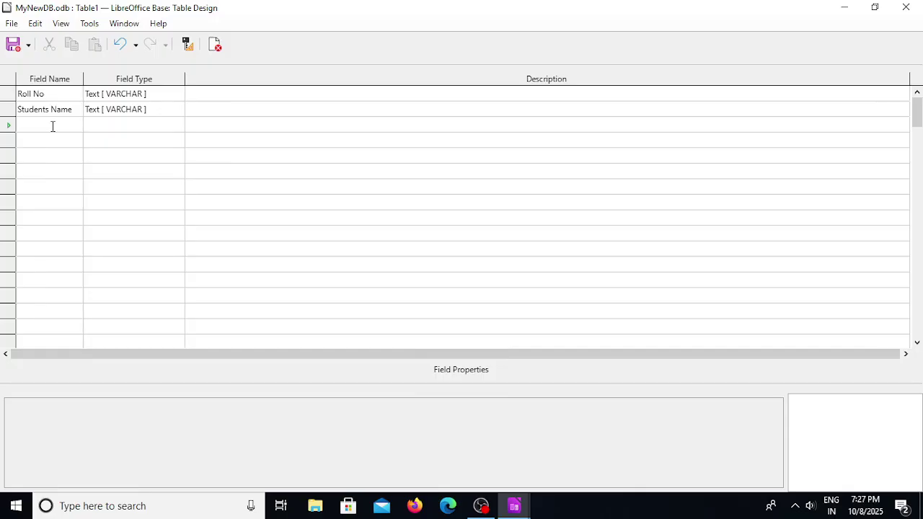
text(Hindi)
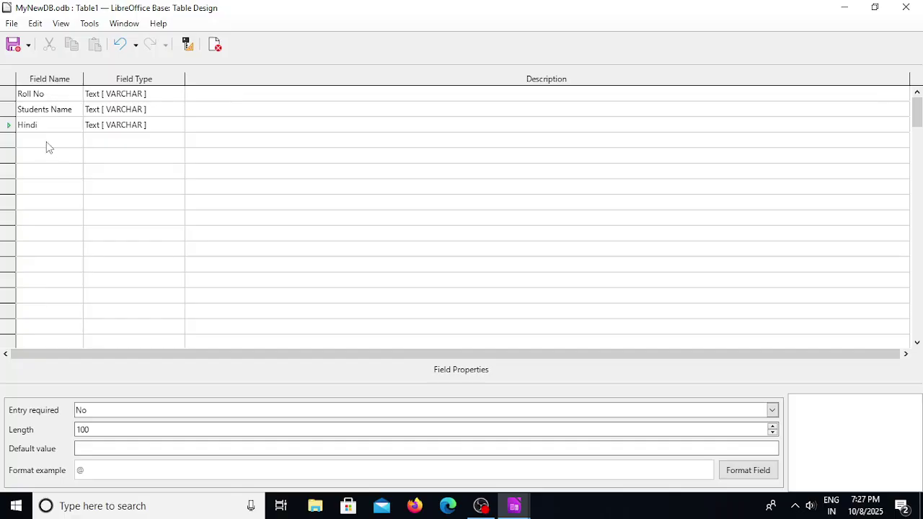
click(47, 141)
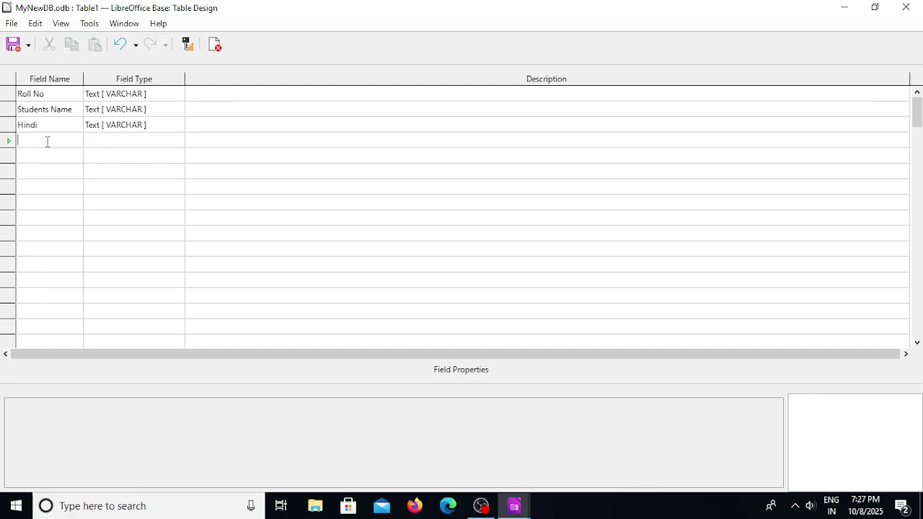
text(Eng)
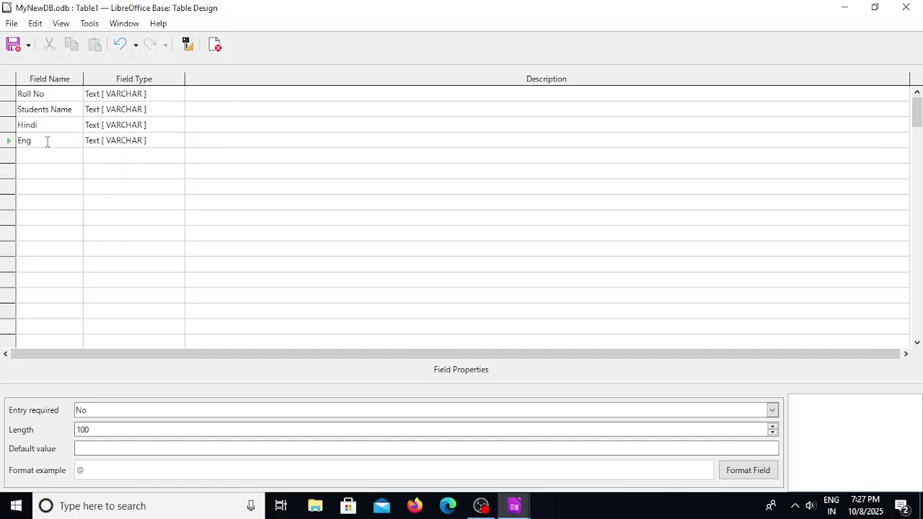
text(lish)
click(42, 155)
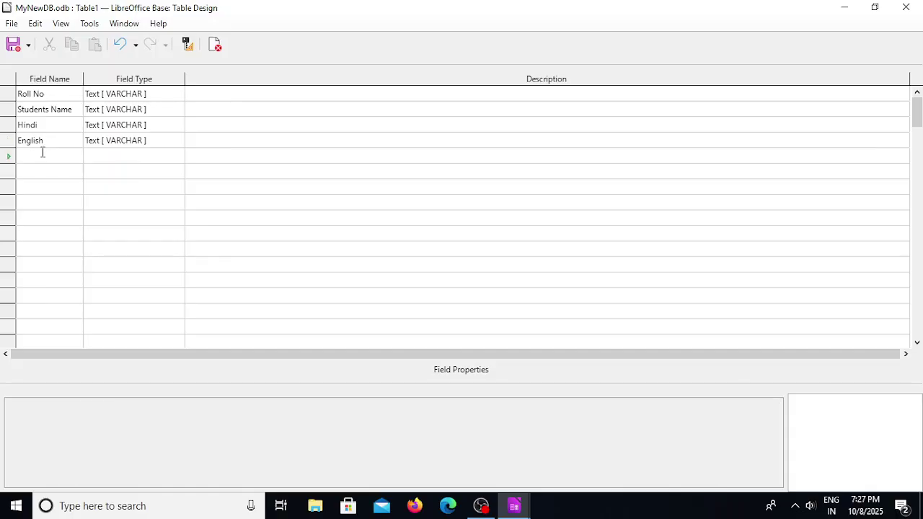
text(Math)
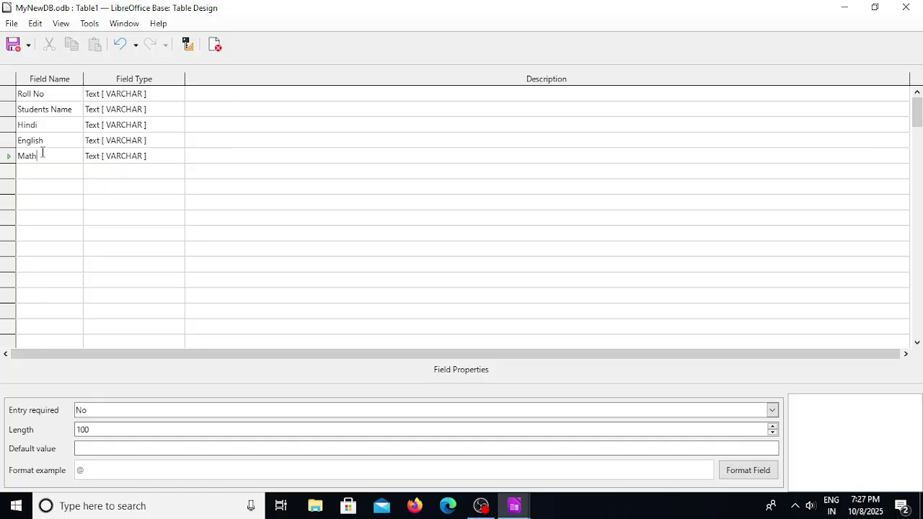
click(40, 171)
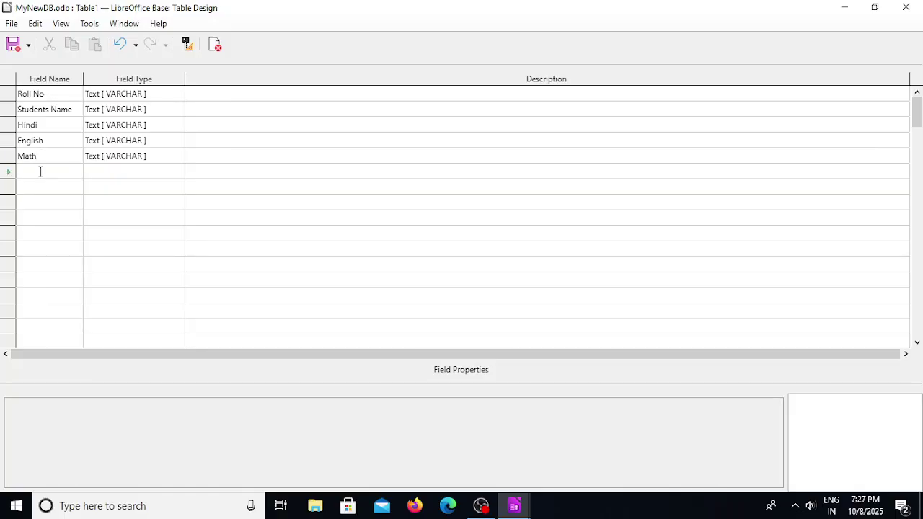
text(Sci)
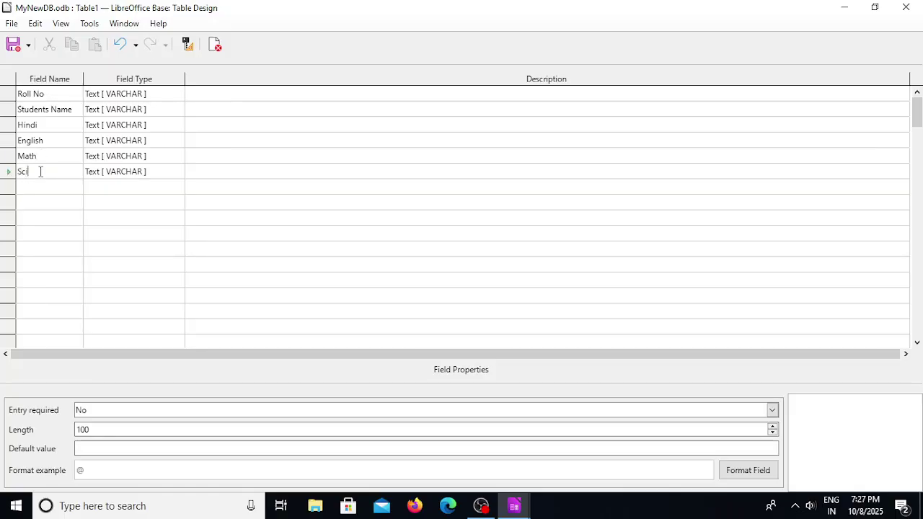
click(36, 186)
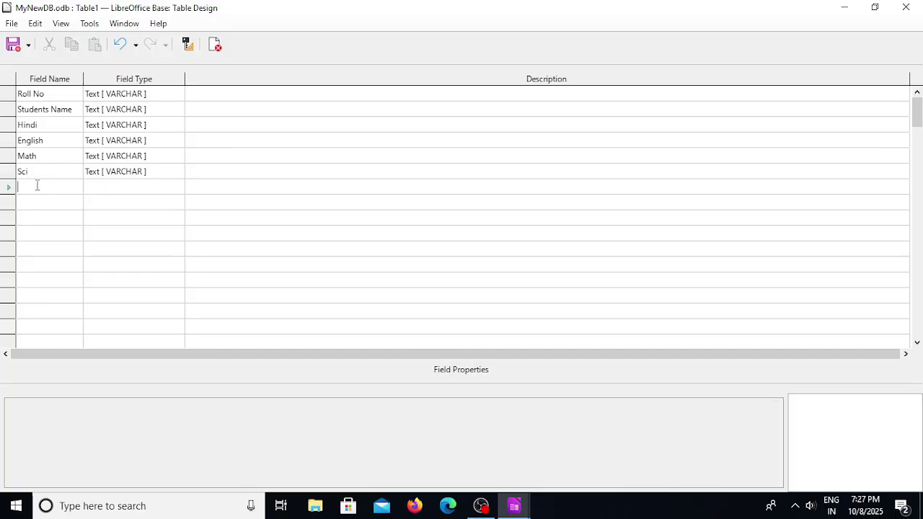
text(SST)
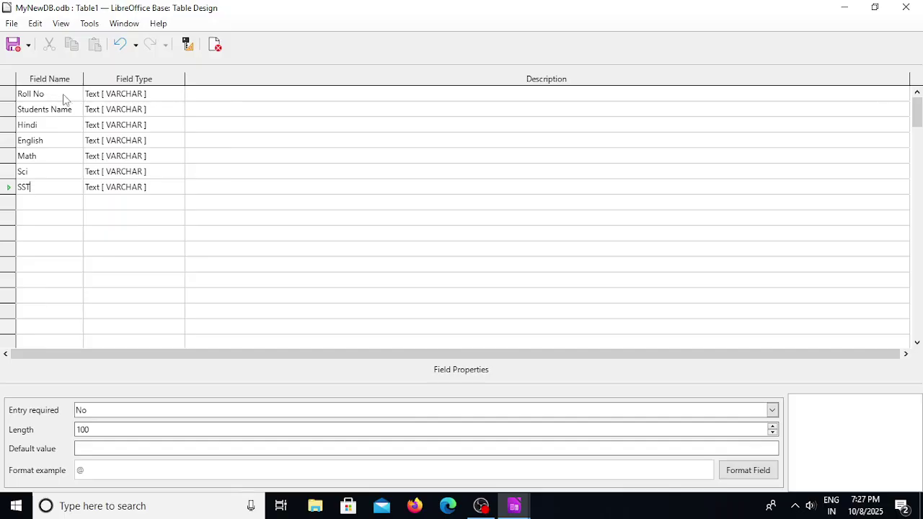
Set the Roll No field's type to Number [ NUMERIC ] and make its entry required
click(162, 101)
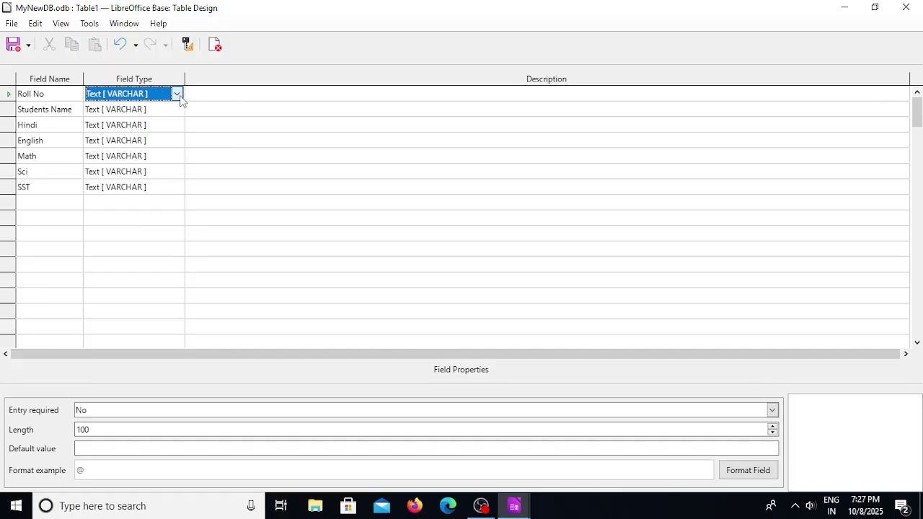
click(177, 95)
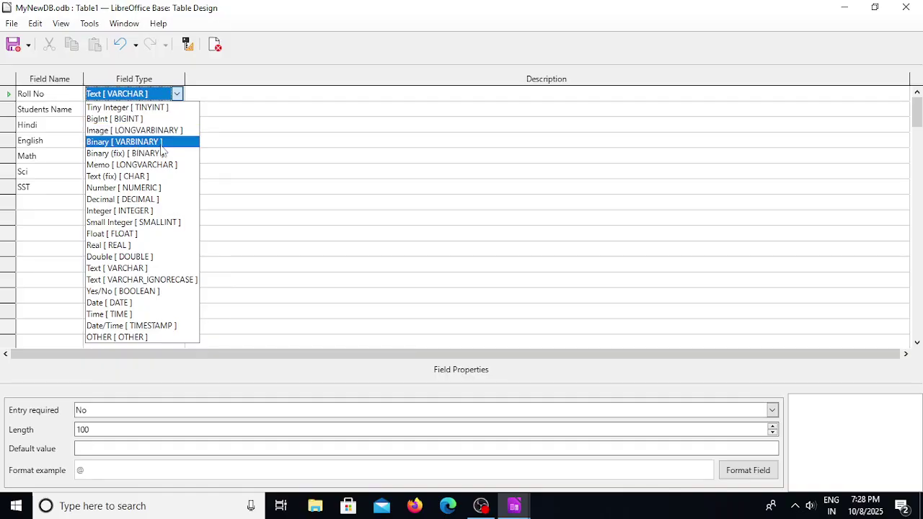
click(161, 188)
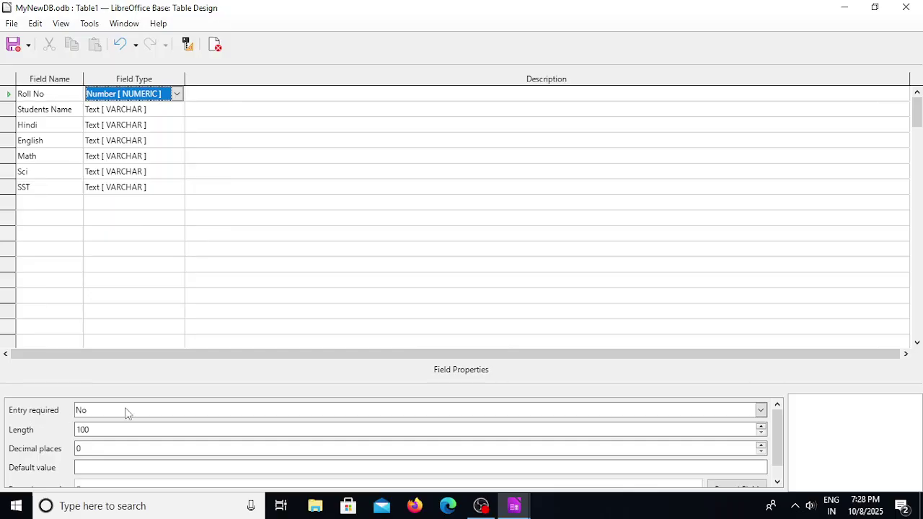
click(761, 410)
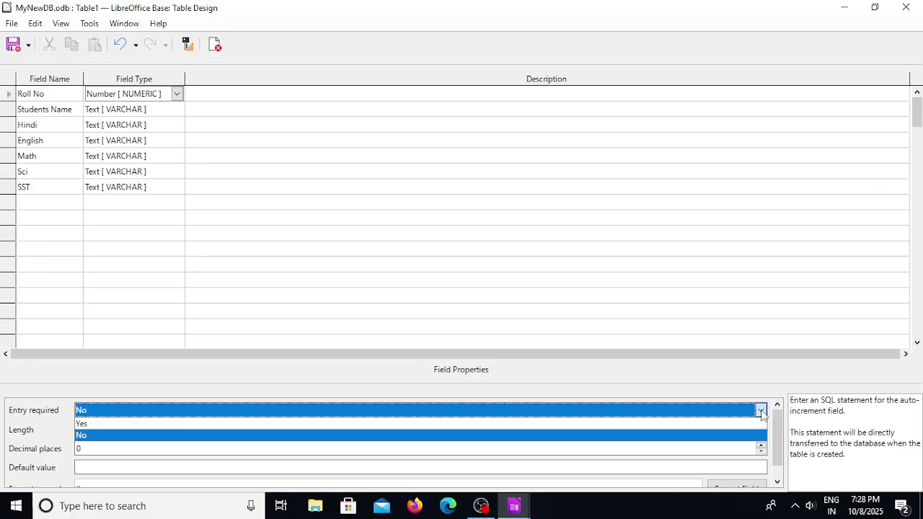
click(89, 425)
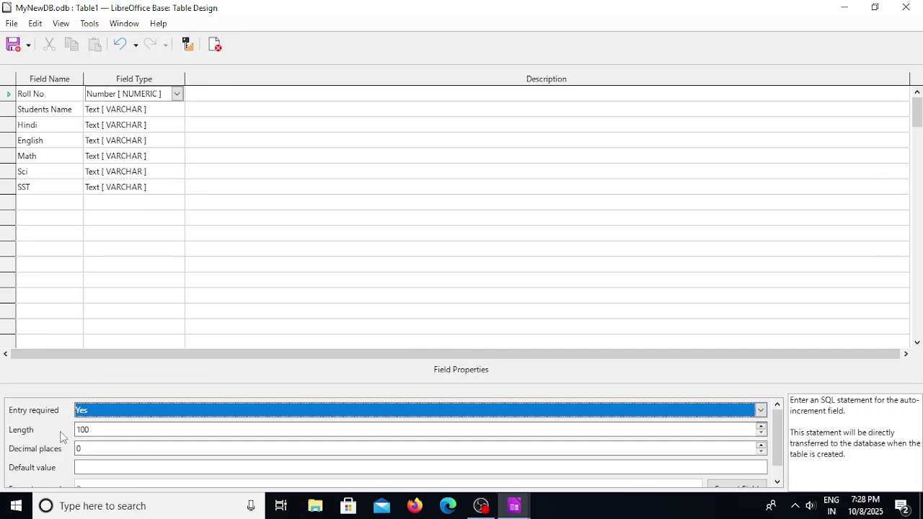
click(106, 430)
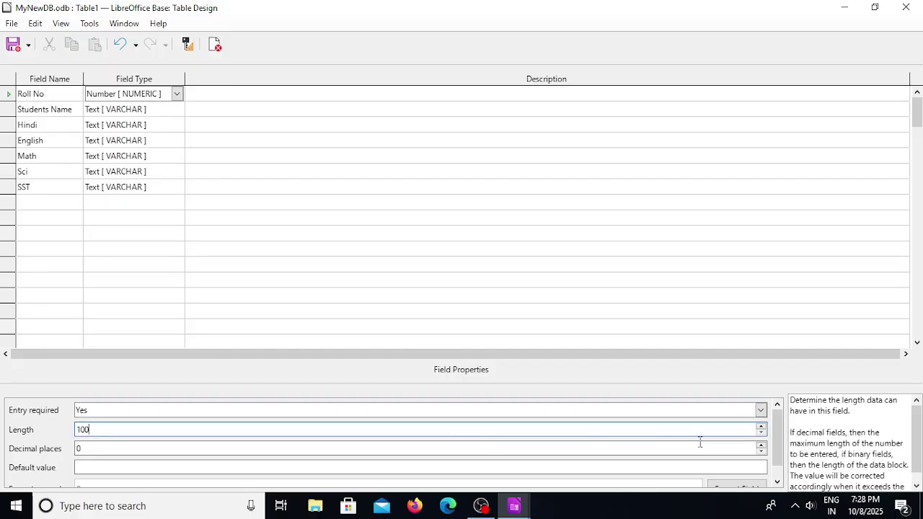
click(761, 426)
double_click(762, 435)
double_click(762, 427)
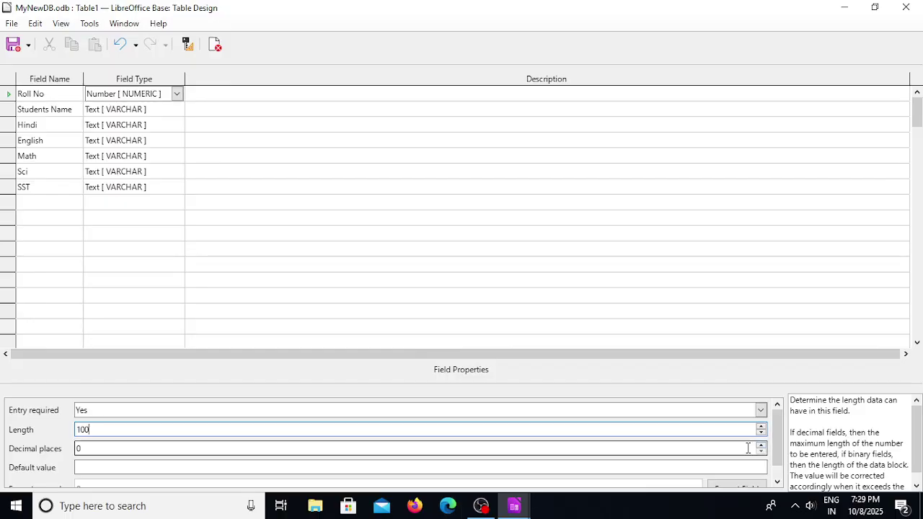
click(92, 469)
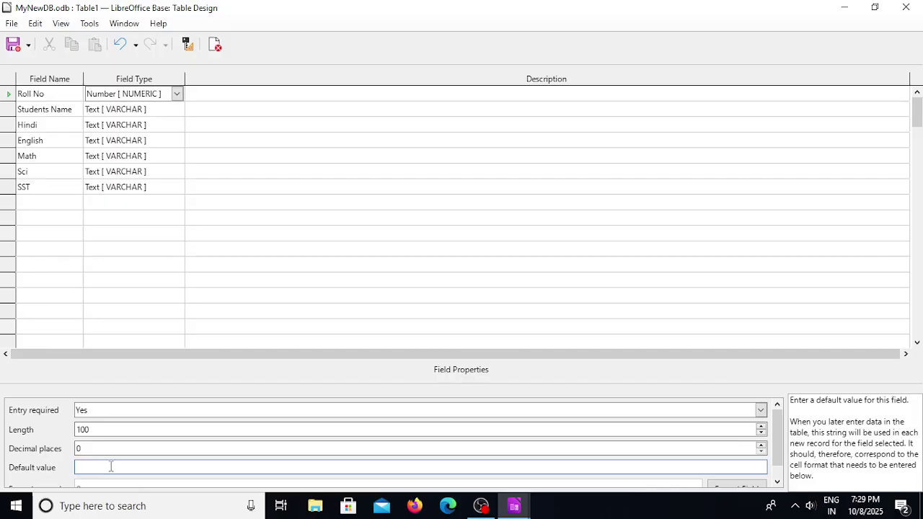
Keep the Students Name field as Text [ VARCHAR ] and make its entry required
click(171, 110)
click(177, 111)
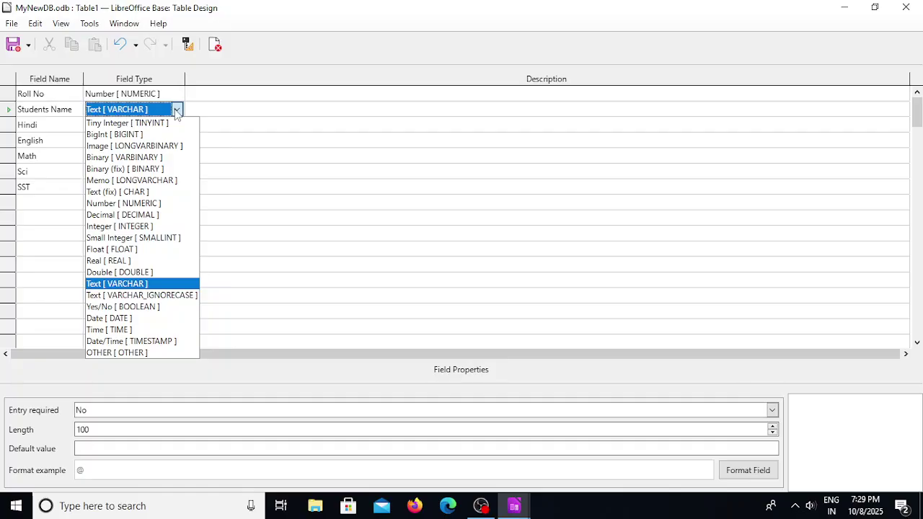
click(146, 285)
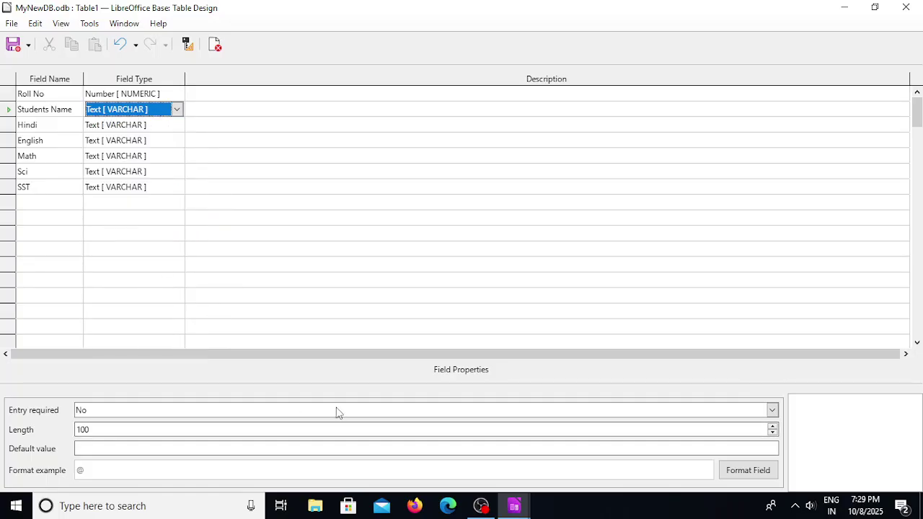
click(772, 410)
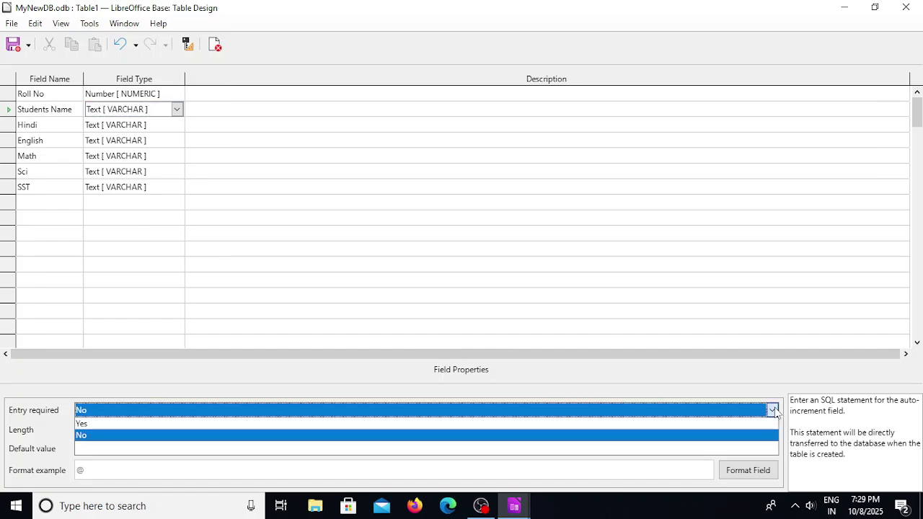
click(109, 424)
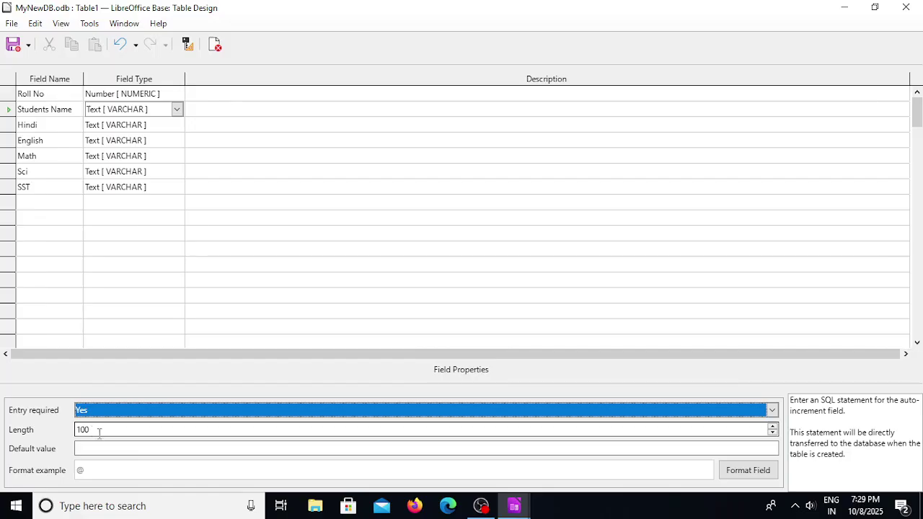
click(107, 449)
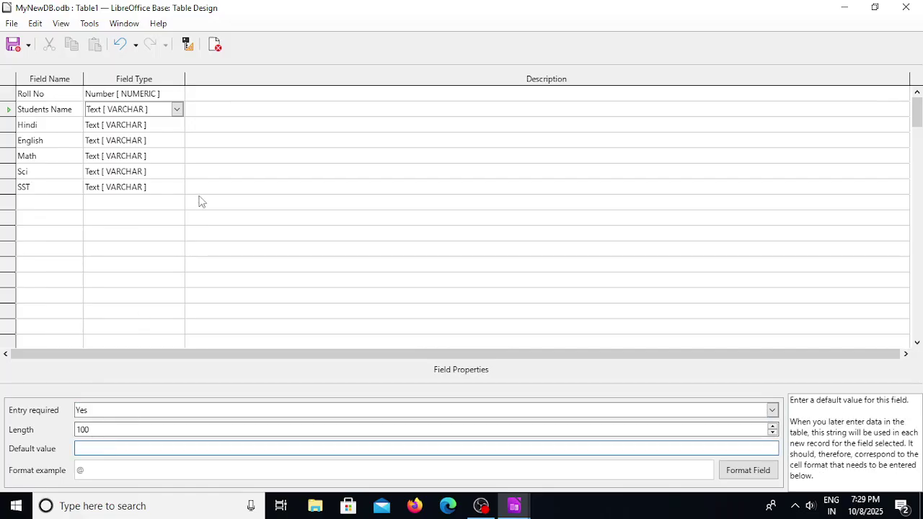
Change the field type of Hindi and English to Decimal [ DECIMAL ]
click(177, 128)
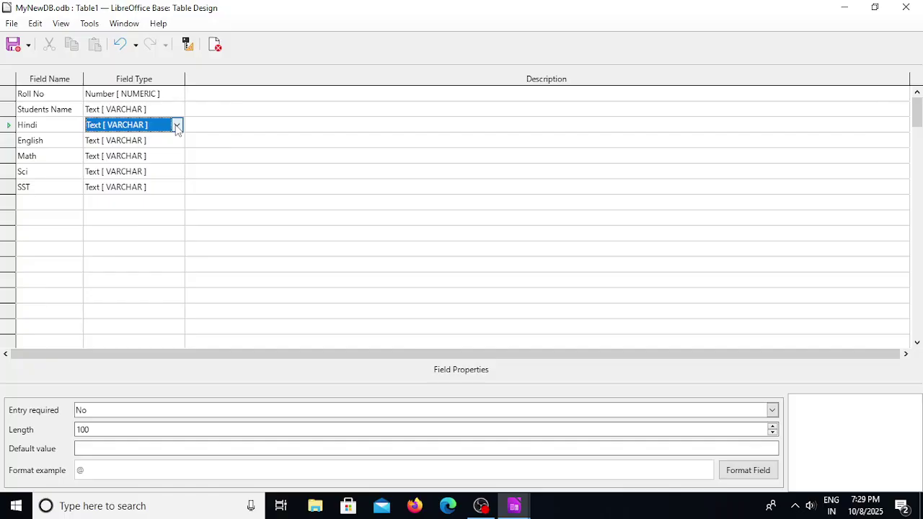
click(177, 125)
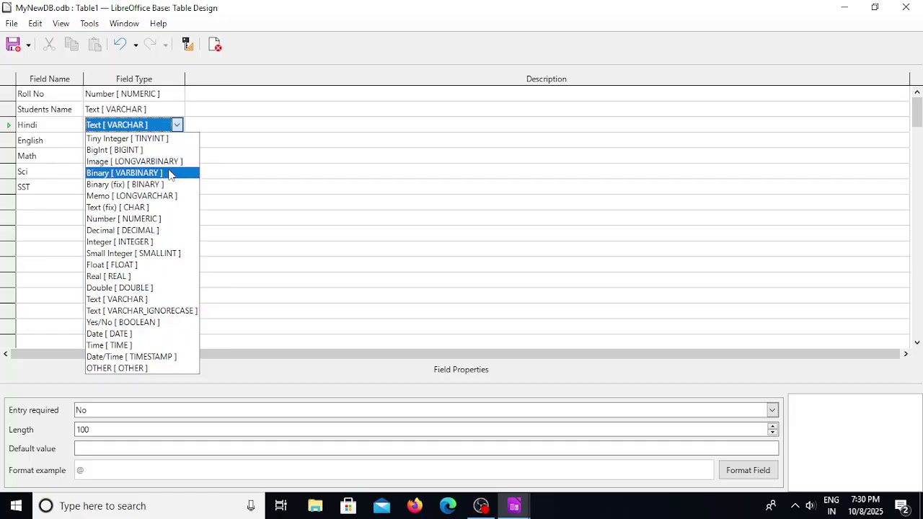
click(162, 231)
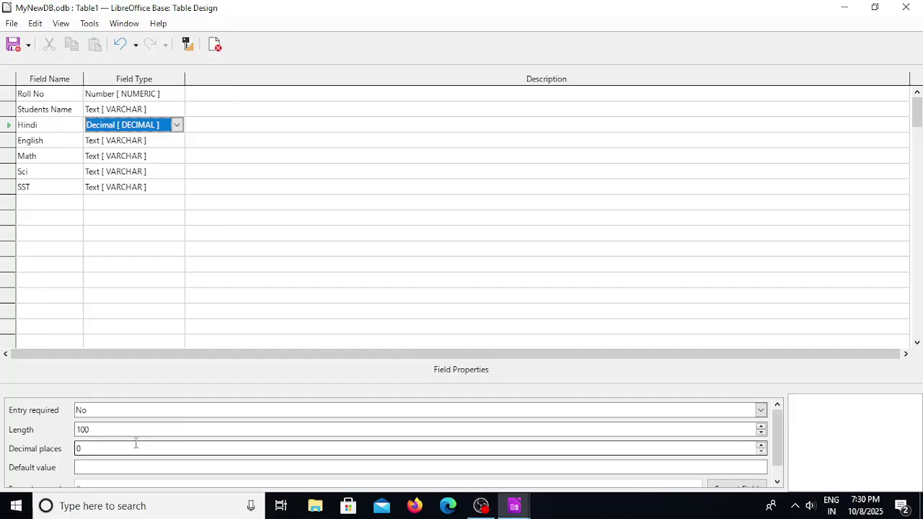
click(172, 140)
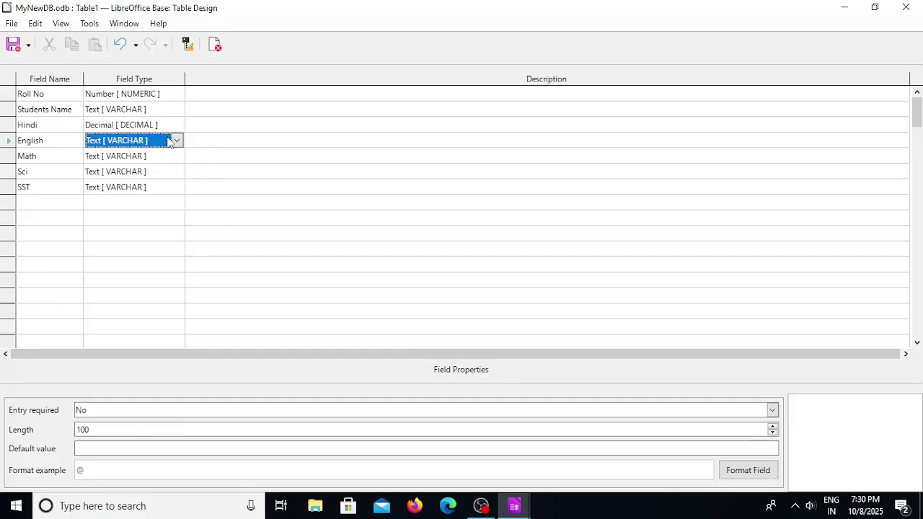
click(176, 142)
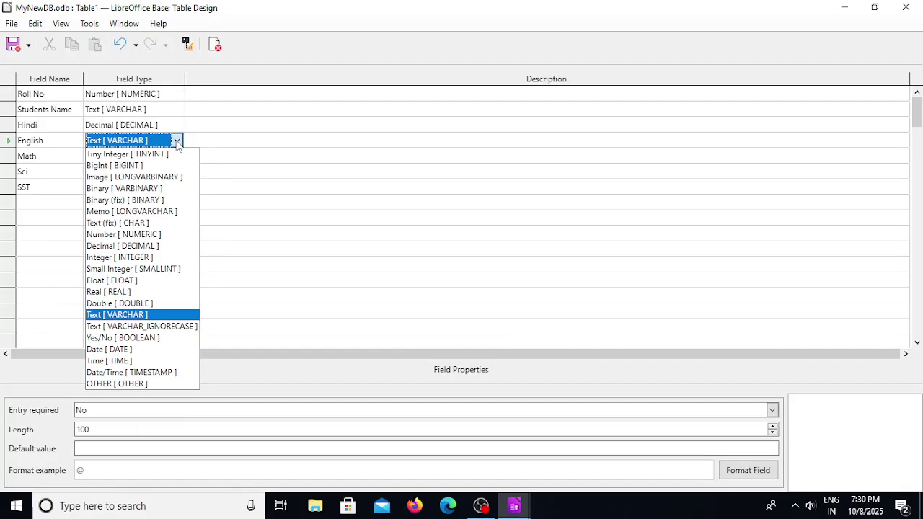
click(146, 246)
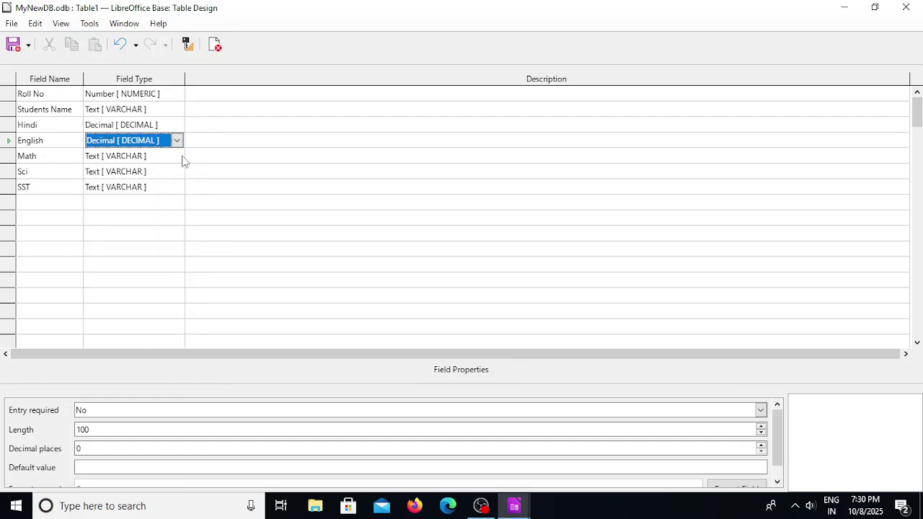
Change the Math field's type to Decimal [ DECIMAL ]
click(181, 157)
click(178, 158)
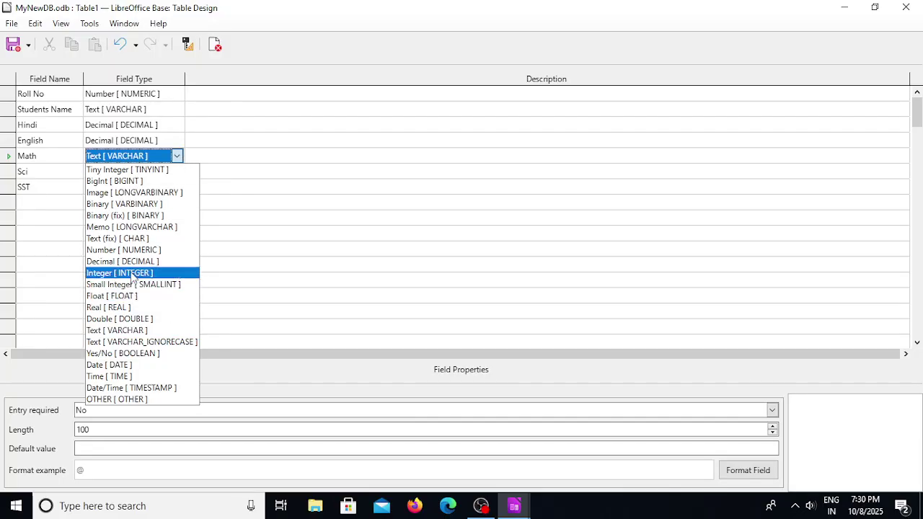
click(131, 252)
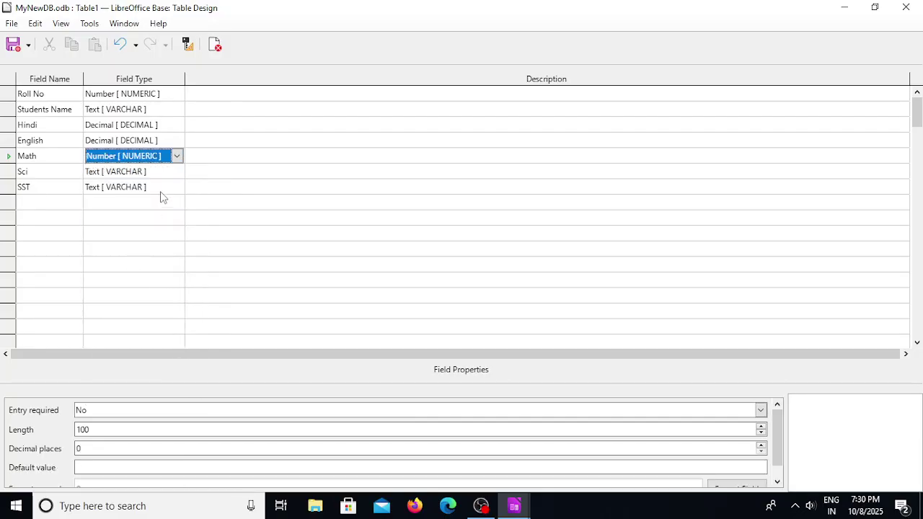
click(176, 158)
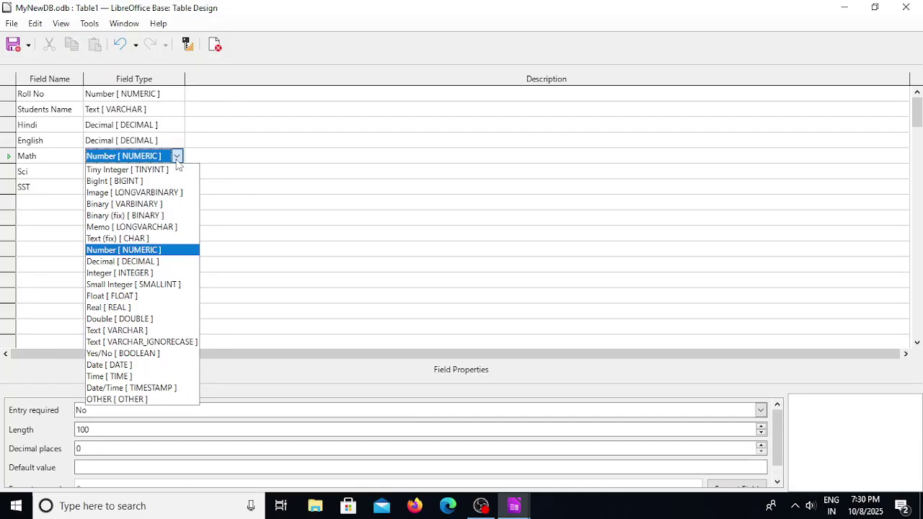
click(144, 263)
Change the field type of Sci and SST to Decimal [ DECIMAL ]
click(179, 178)
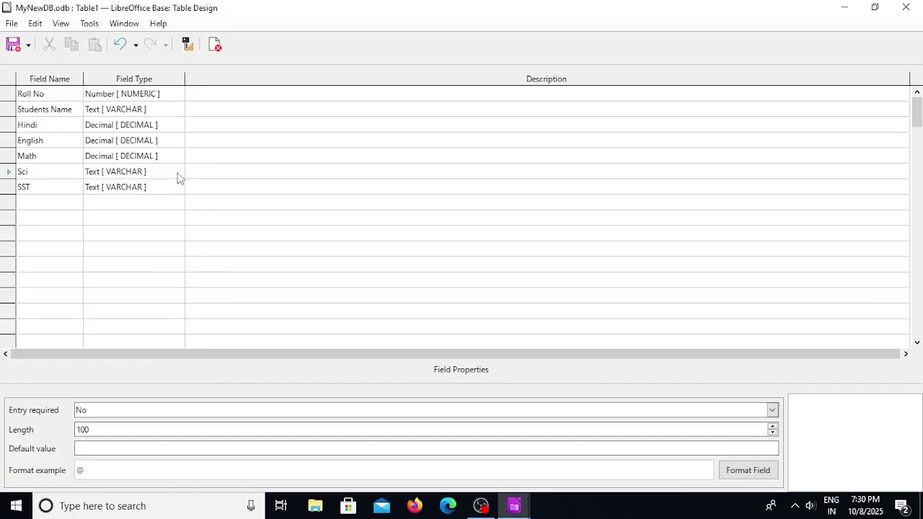
click(177, 171)
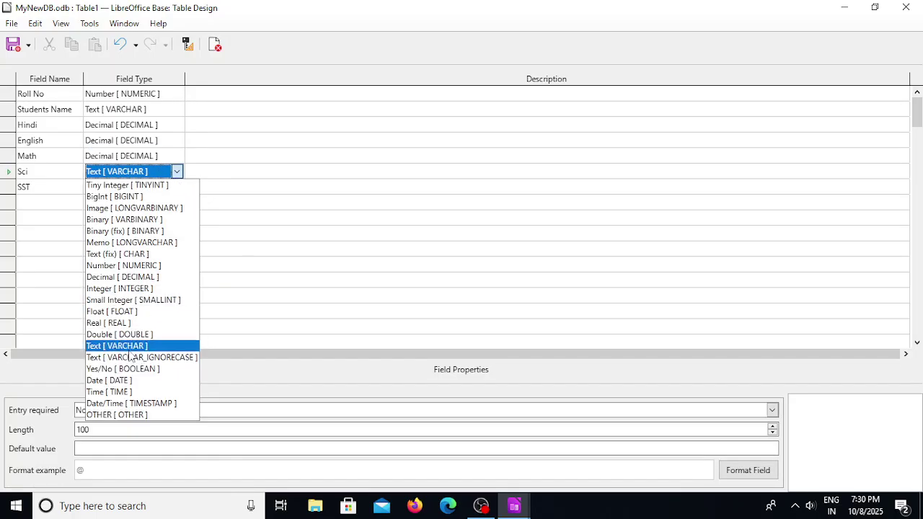
click(135, 281)
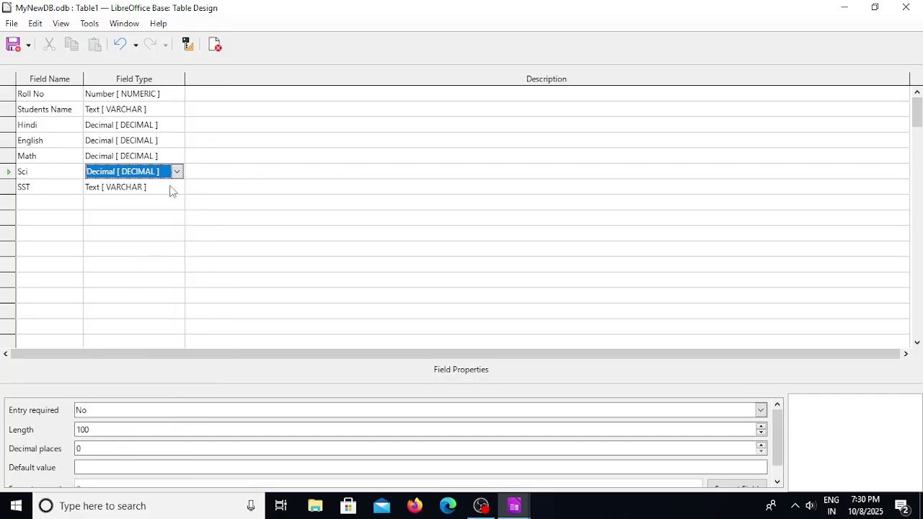
click(173, 191)
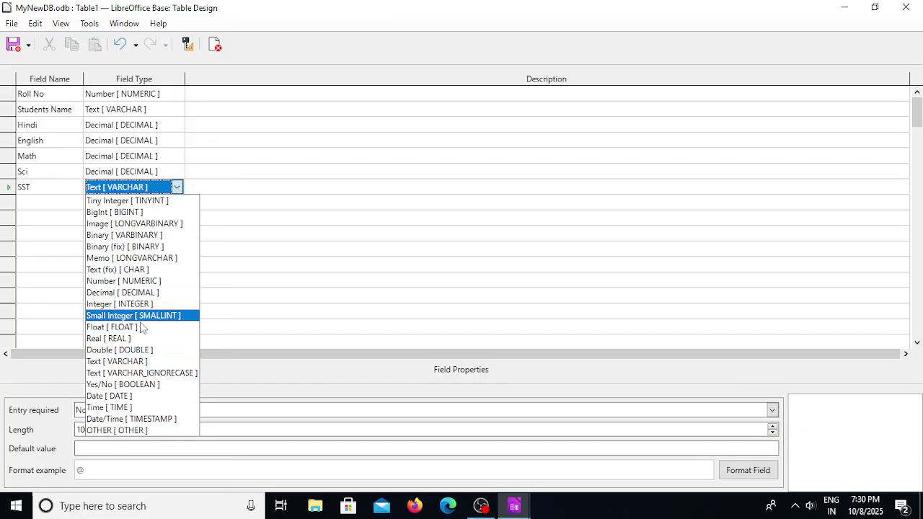
click(141, 294)
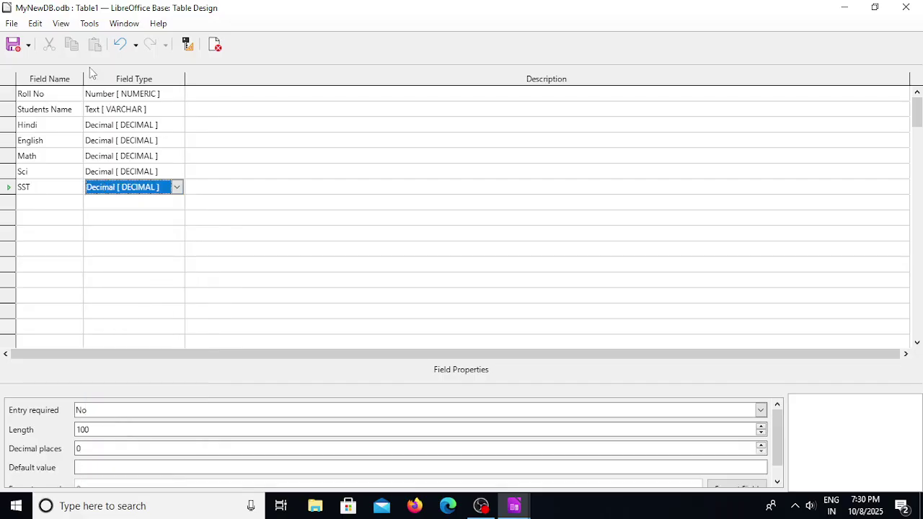
Save the table as Marks and let a primary key be created for it automatically
click(13, 44)
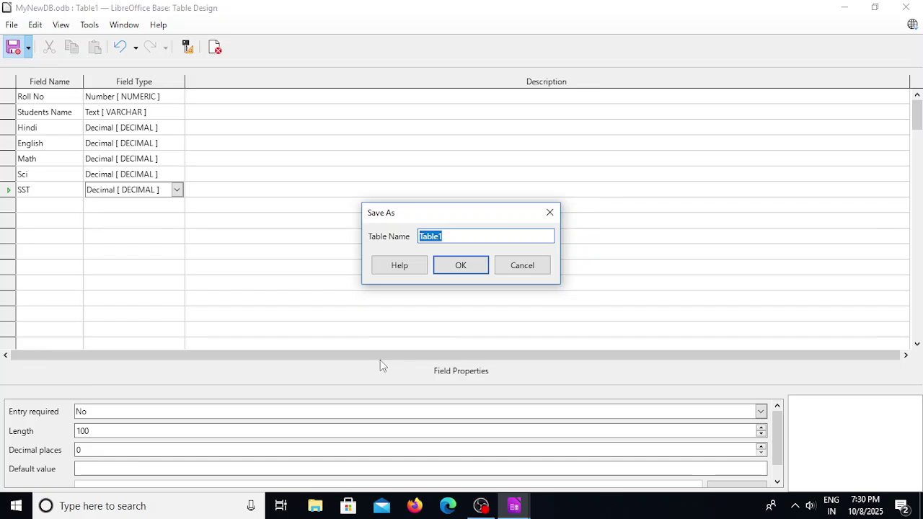
text(Marks)
key(BackSpace)
text(s)
click(470, 267)
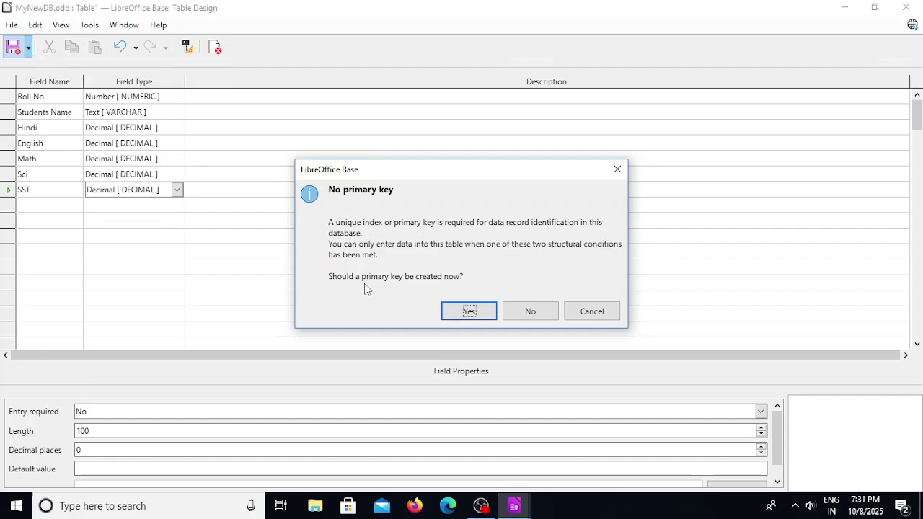
click(471, 311)
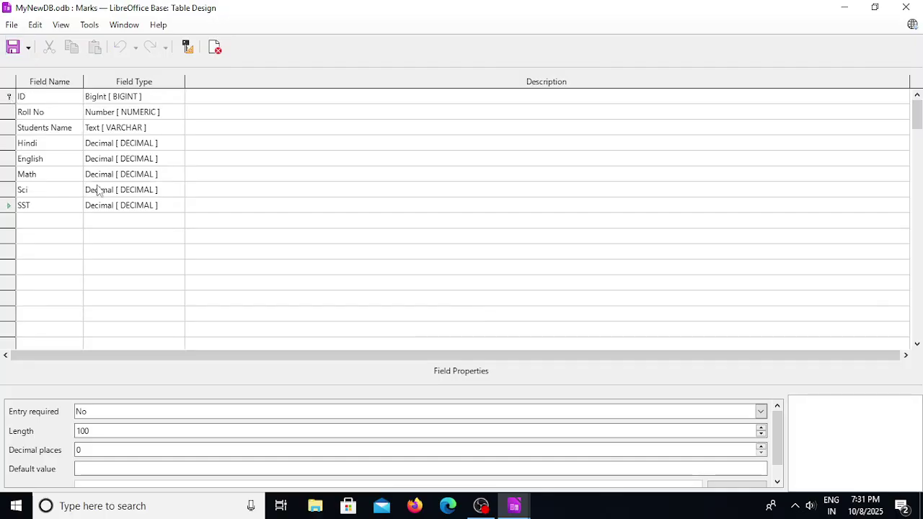
Look at the Primary Key option for the Roll No and Students Name fields without applying it
click(10, 113)
right_click(12, 117)
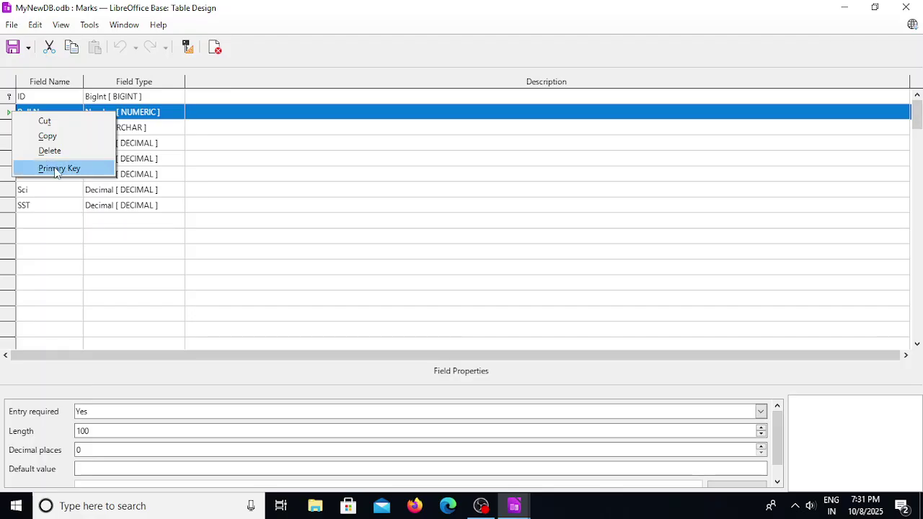
click(72, 227)
click(8, 131)
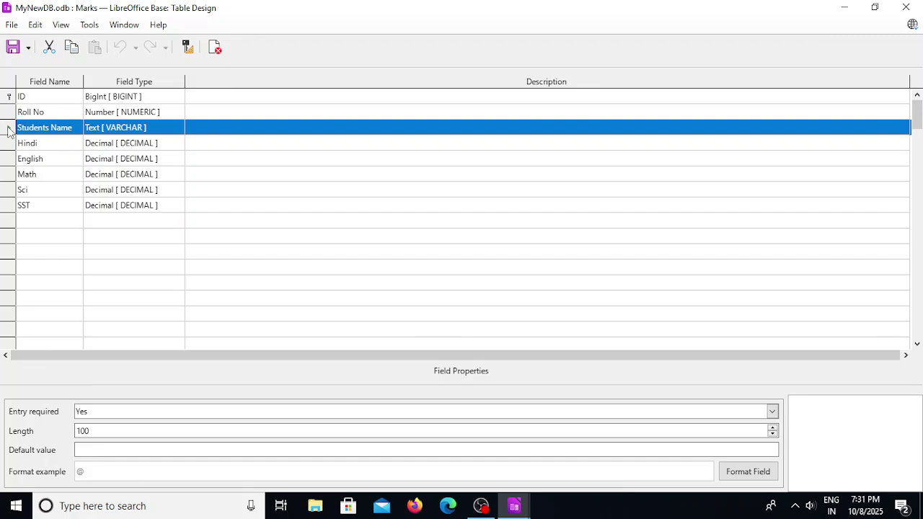
right_click(9, 131)
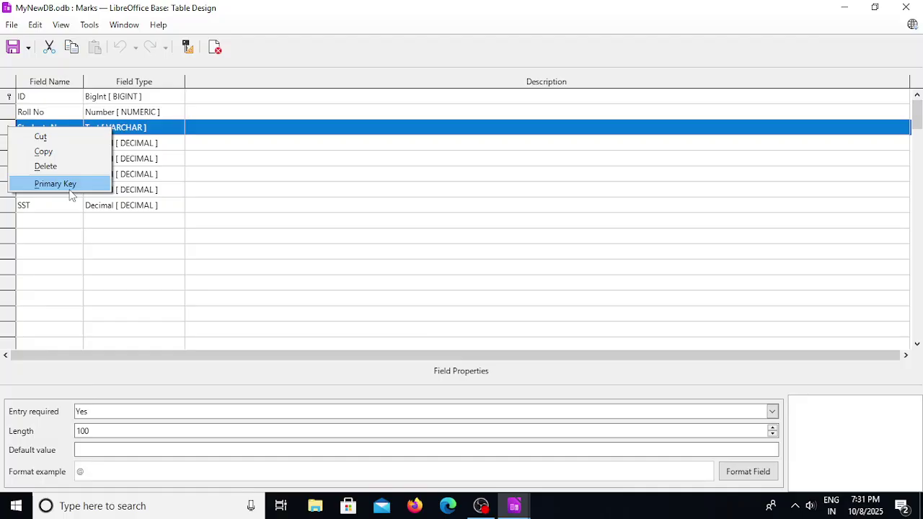
click(75, 272)
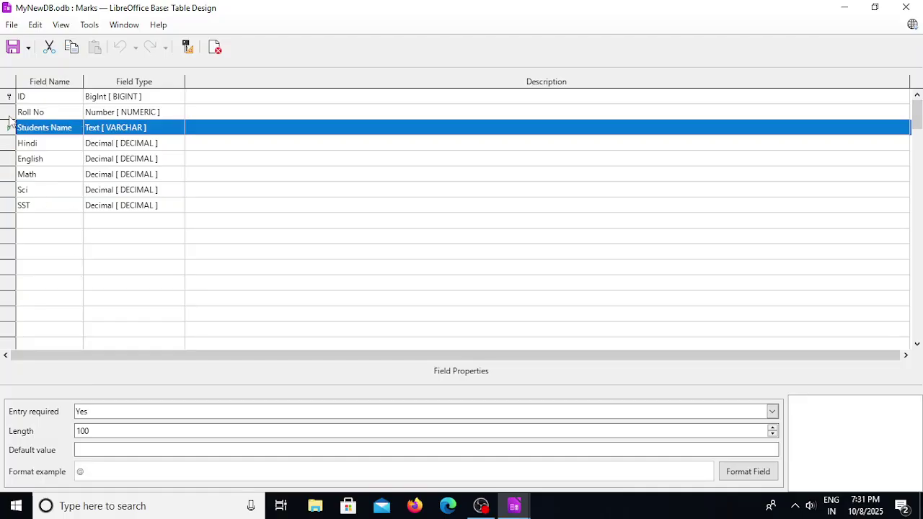
click(8, 114)
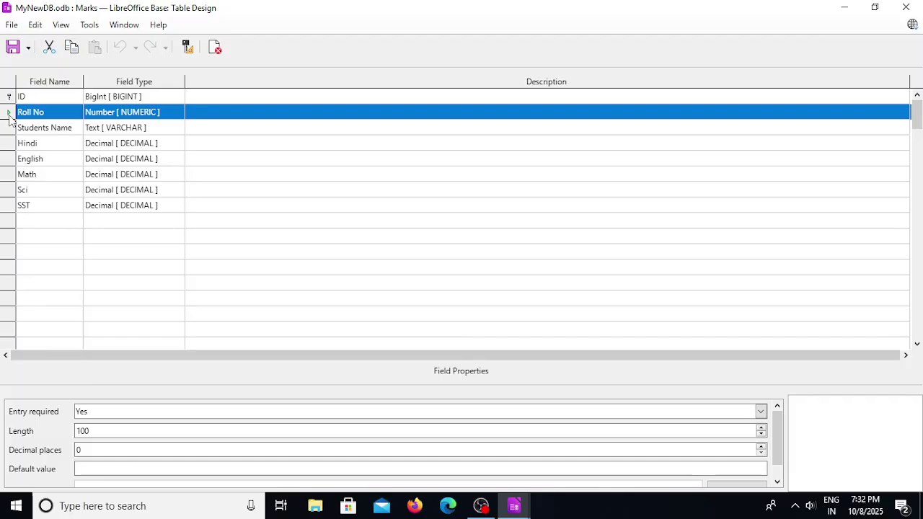
Save the Marks table design and close it
right_click(9, 117)
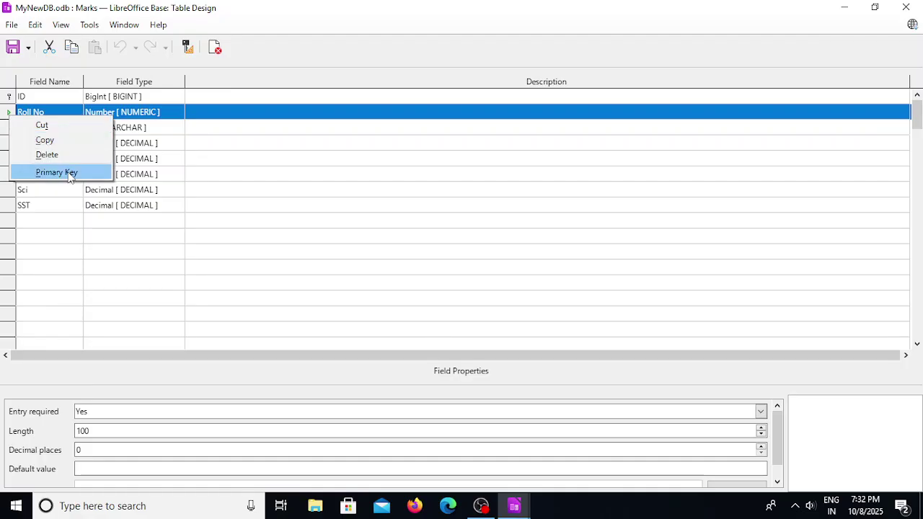
click(173, 239)
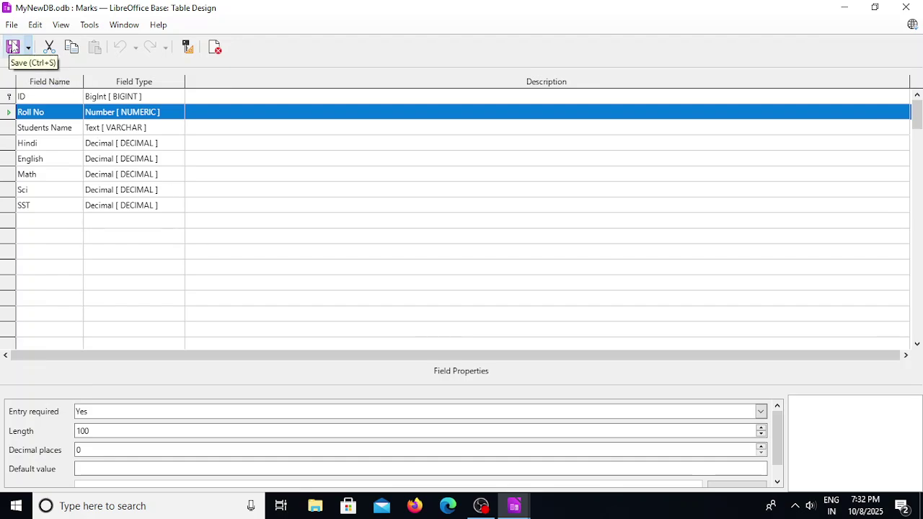
click(13, 48)
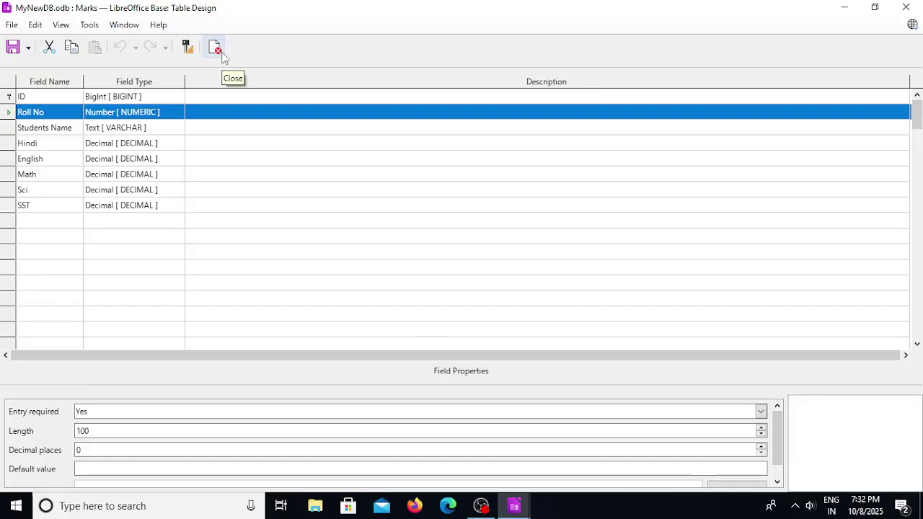
click(214, 47)
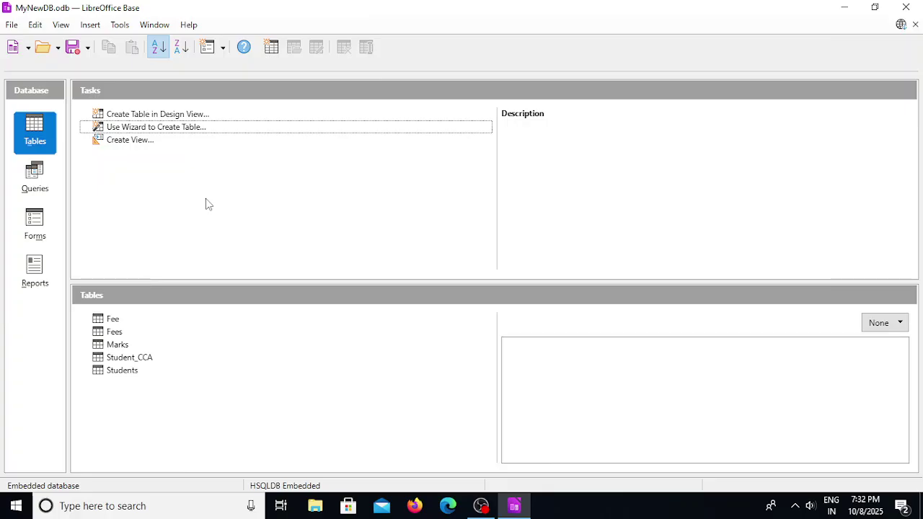
Start a new table in Design View and enter Roll No as its first field name
click(127, 115)
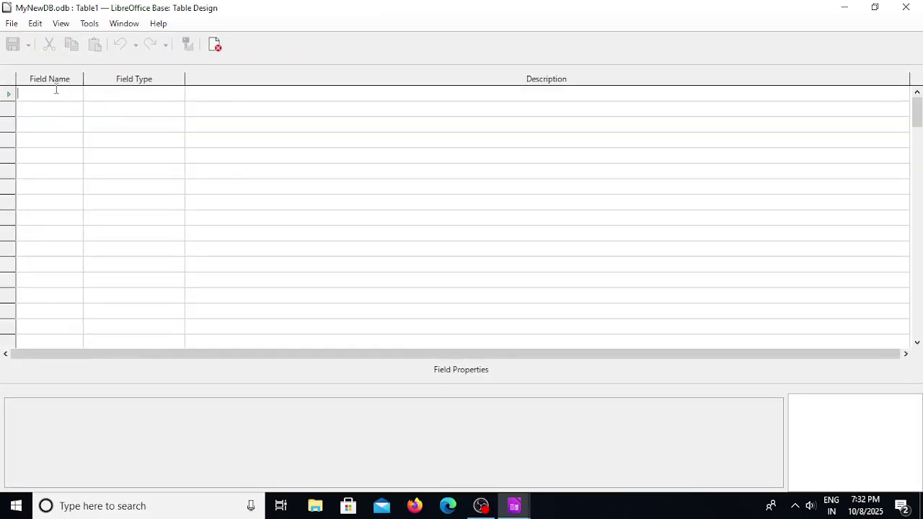
text(ROll No)
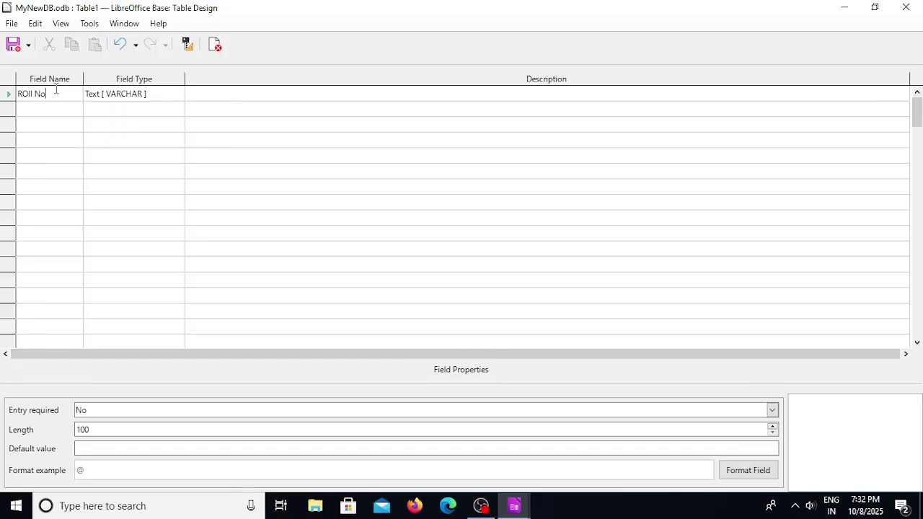
key(BackSpace)
key(BackSpace)
key(BackSpace)
key(BackSpace)
key(BackSpace)
key(BackSpace)
text(oll No)
key(Down)
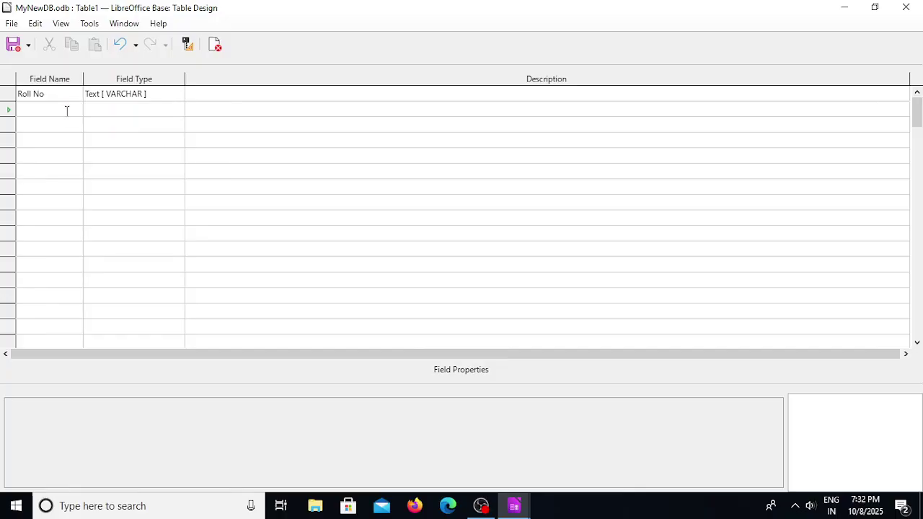
Add the fields CCA1, CCA2, CCA3 and CCA4 below Roll No
text(CCA)
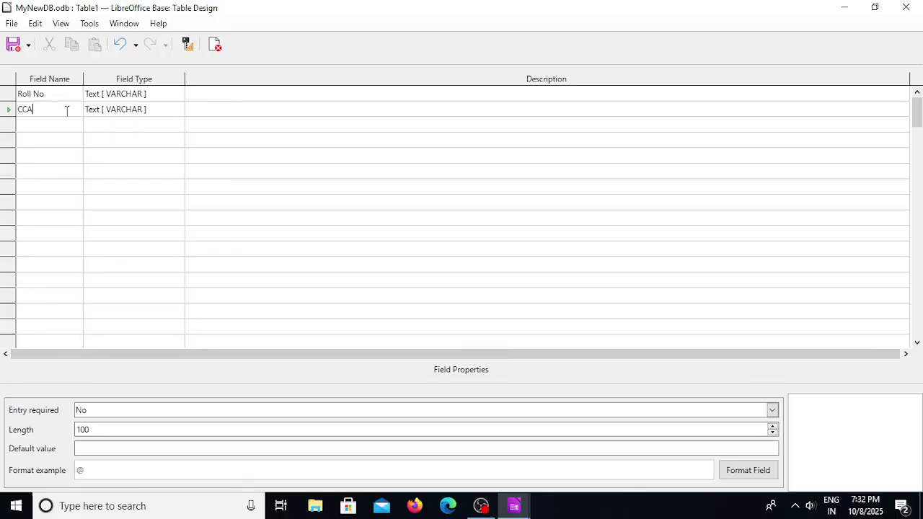
text(1)
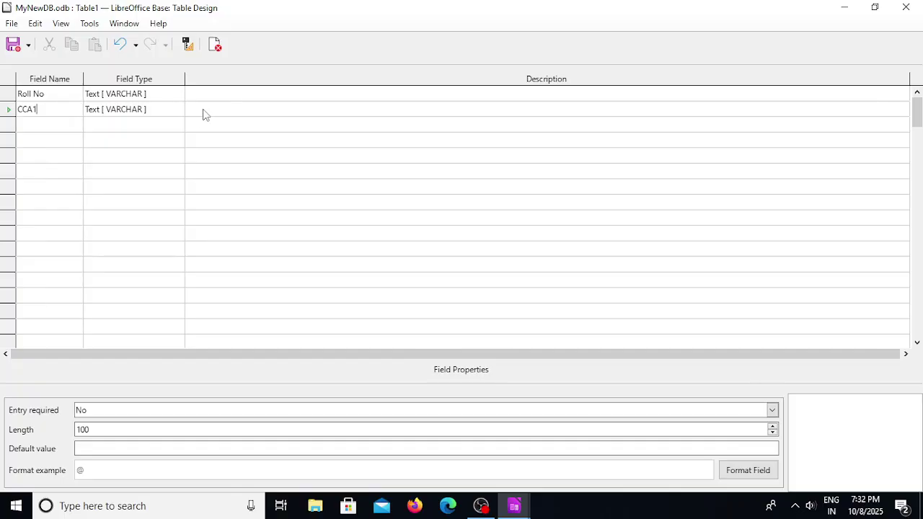
key(Down)
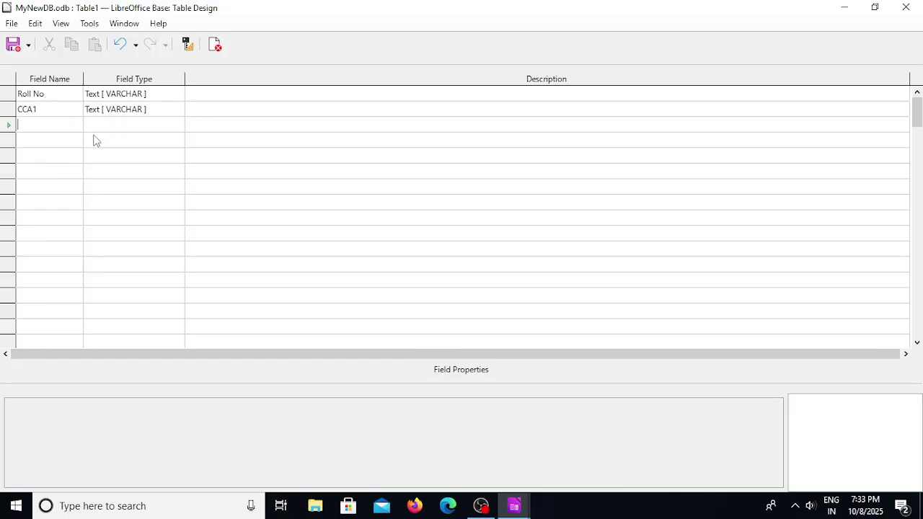
text(CCA)
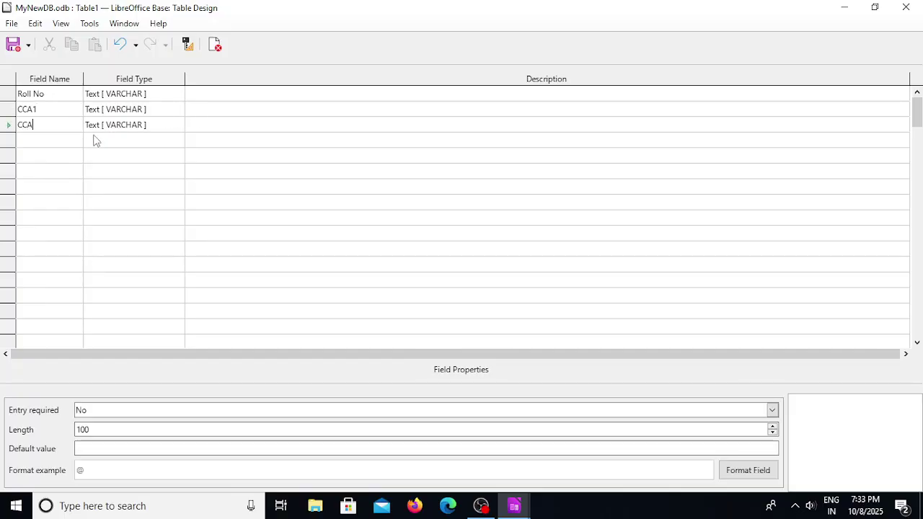
text(2)
key(Down)
text(CCA3)
key(Down)
text(CCA)
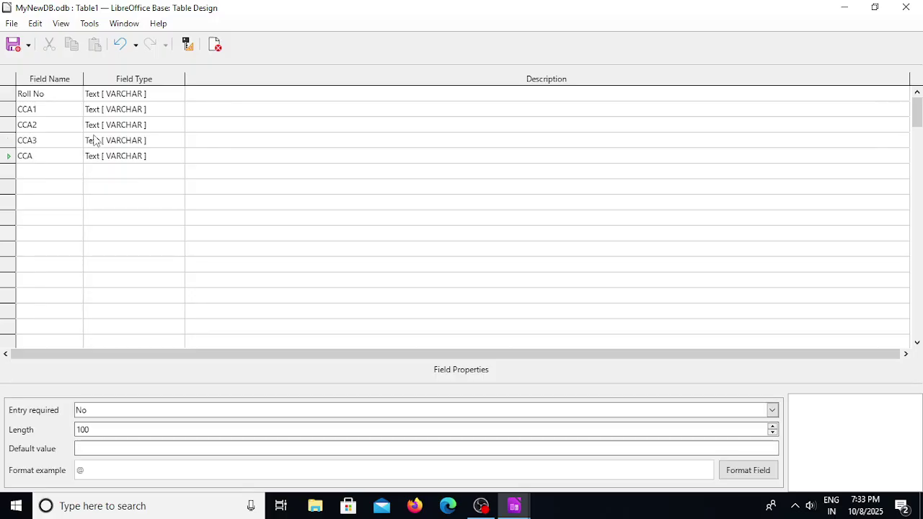
text(4)
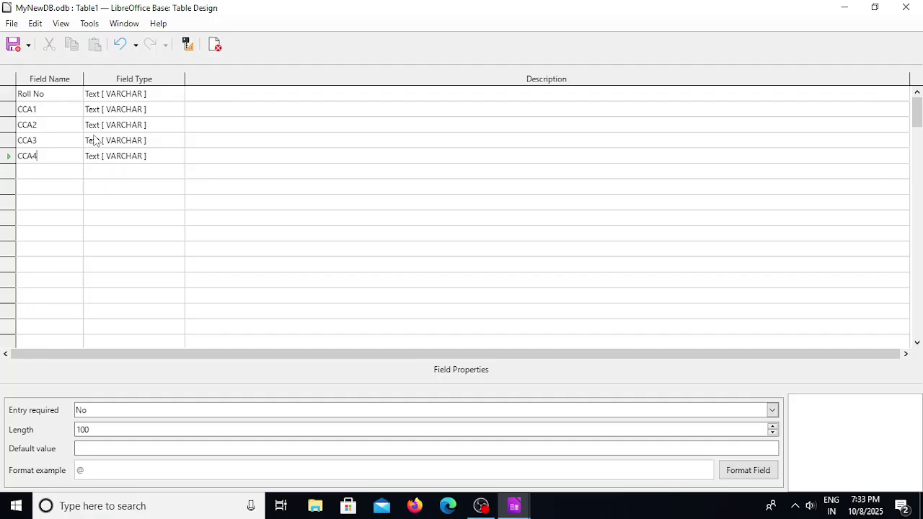
Change the Roll No field's type to Number [ NUMERIC ]
click(149, 99)
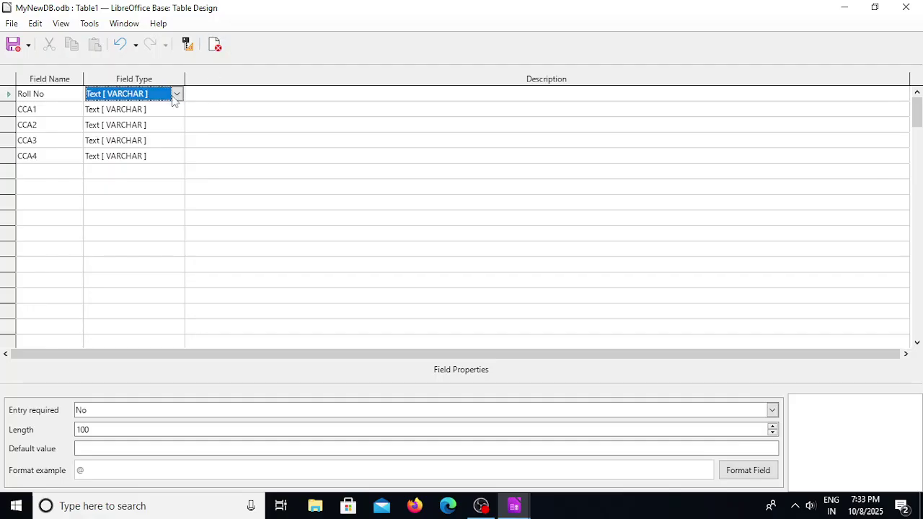
click(177, 94)
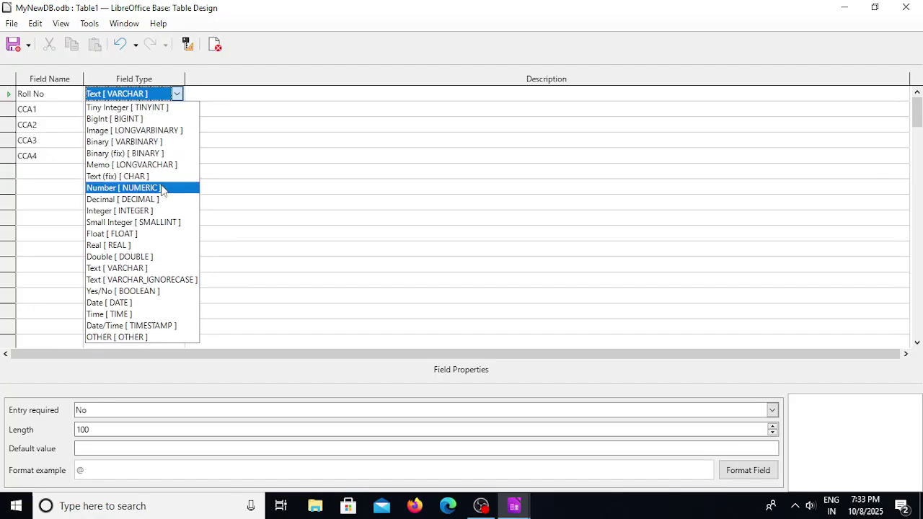
click(161, 189)
Check the field types of CCA1 through CCA4, including the available type options for CCA1, without changing them
click(166, 110)
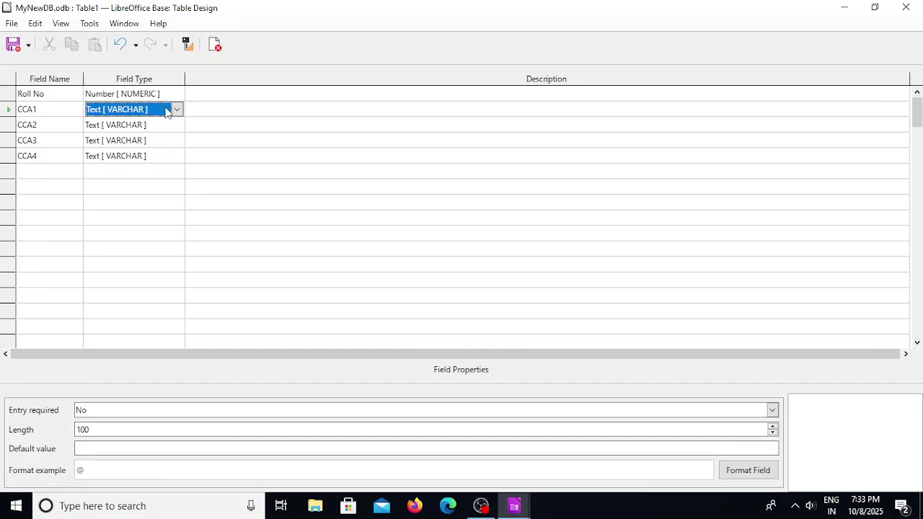
click(178, 110)
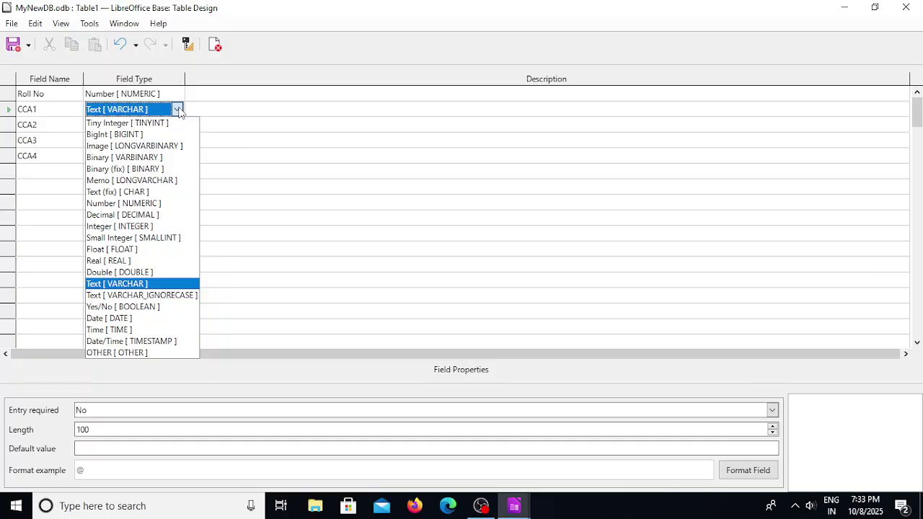
click(139, 111)
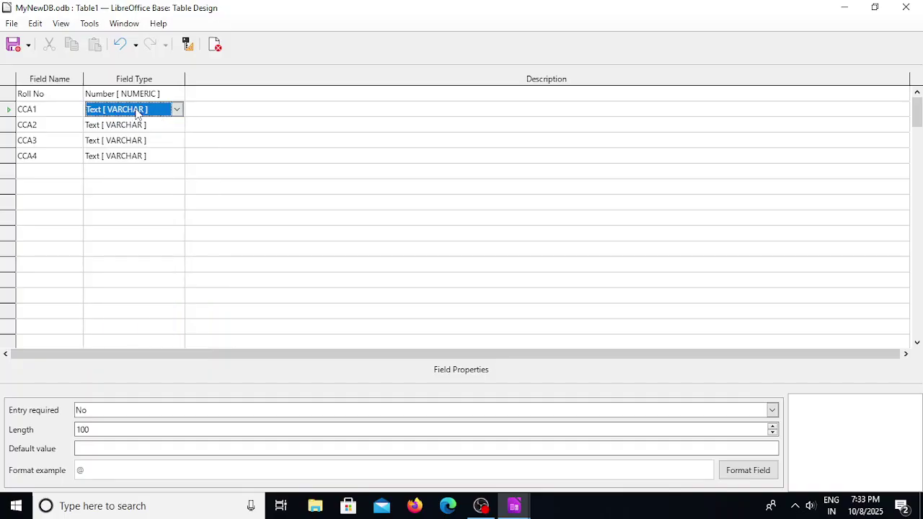
click(122, 130)
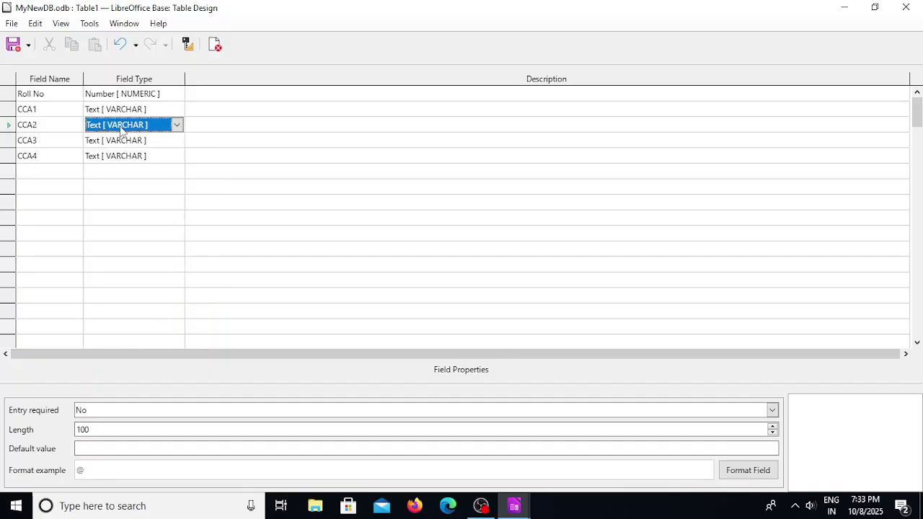
click(127, 143)
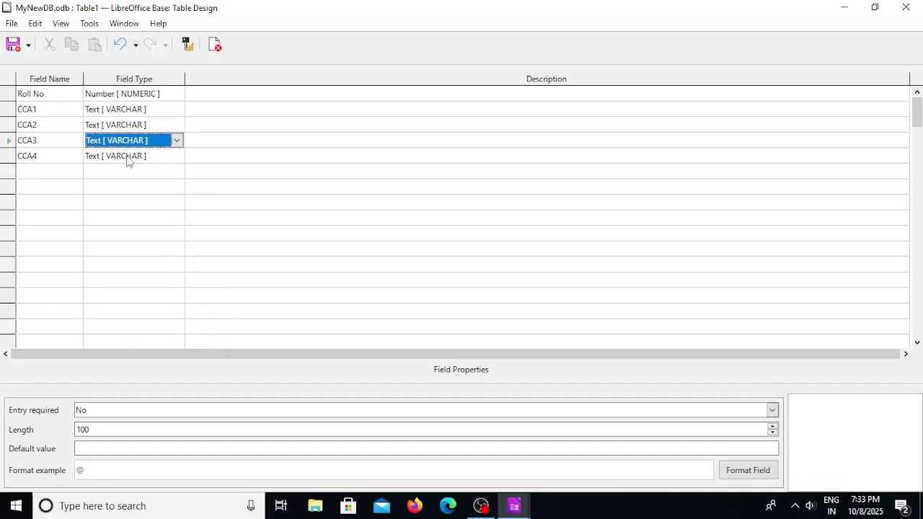
click(129, 157)
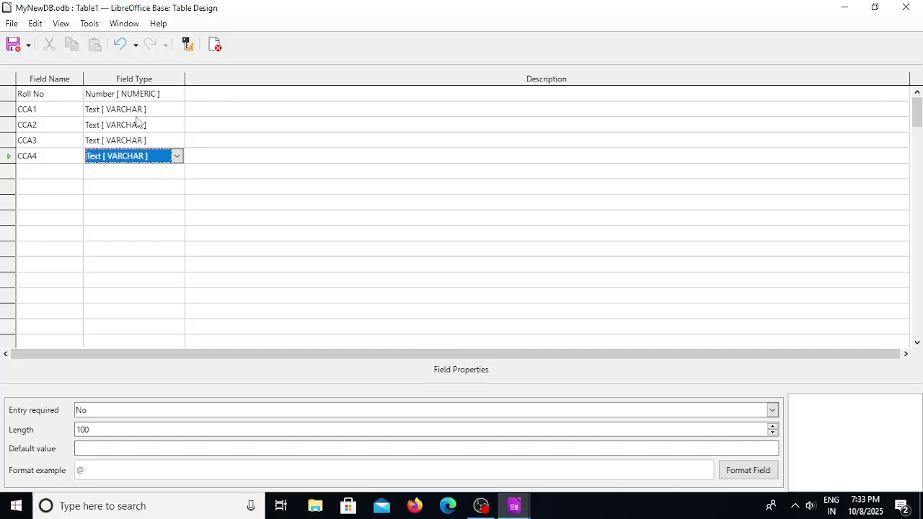
Save the table as CCA with an automatically created primary key, and close its design
click(13, 48)
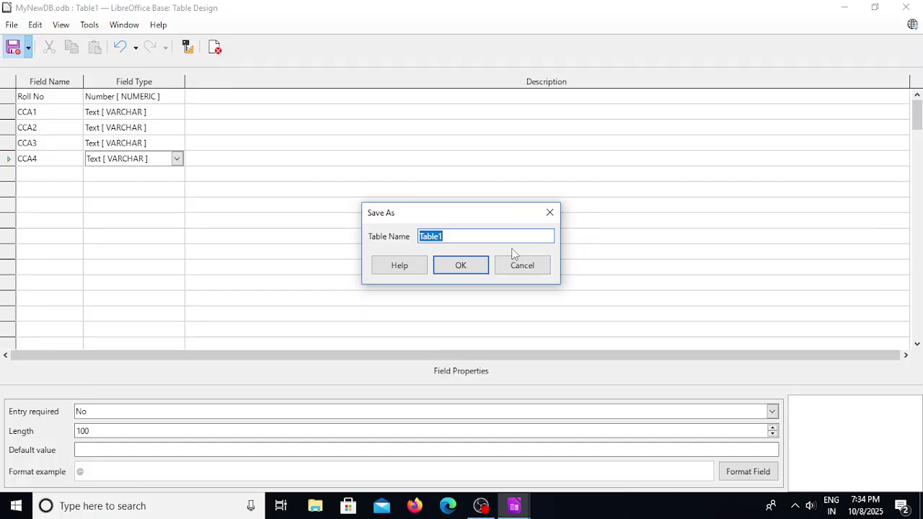
text(CCA)
click(463, 269)
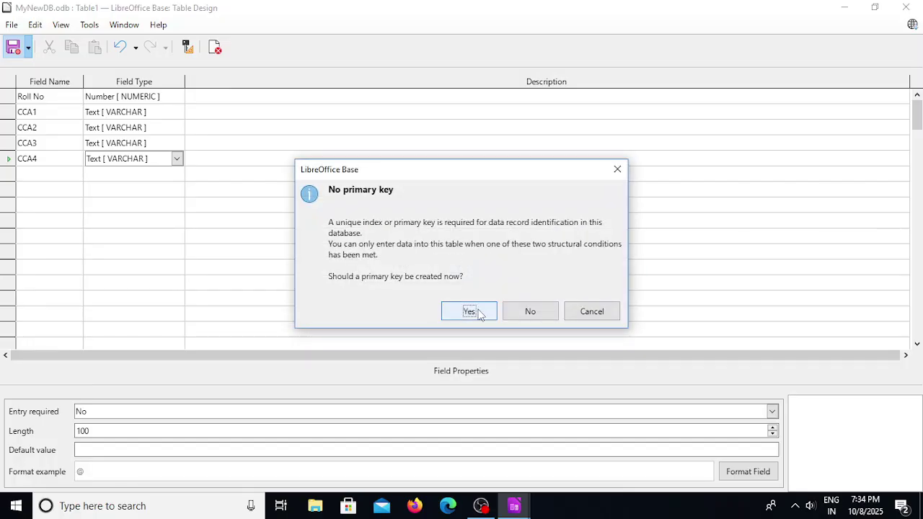
click(473, 314)
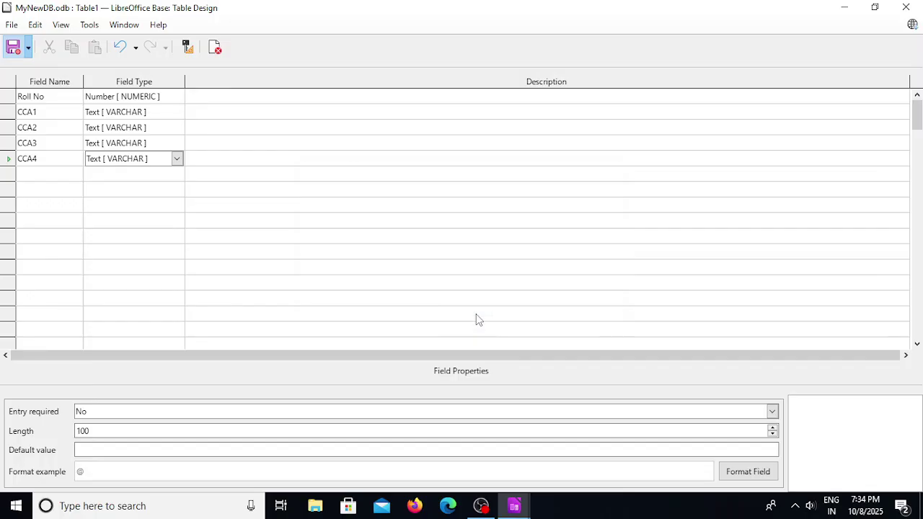
click(217, 51)
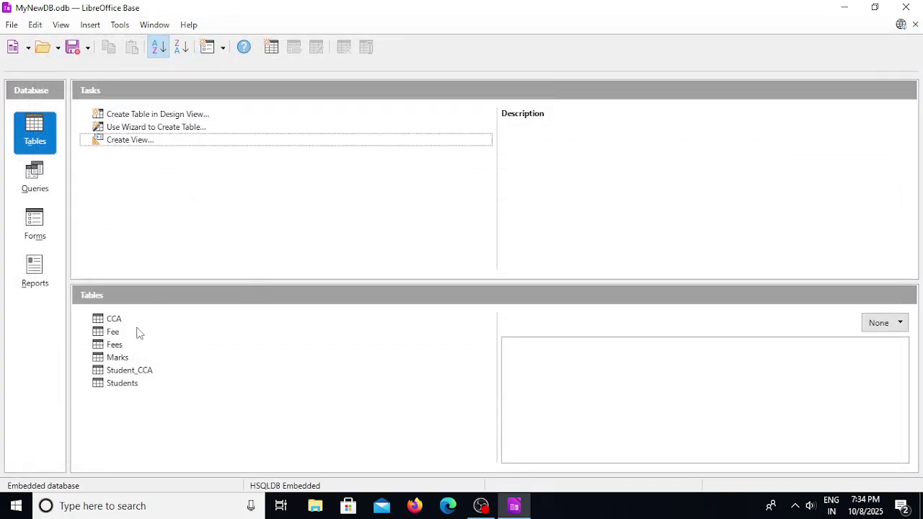
Open the Marks table to examine its columns in data view, and close it again
click(119, 359)
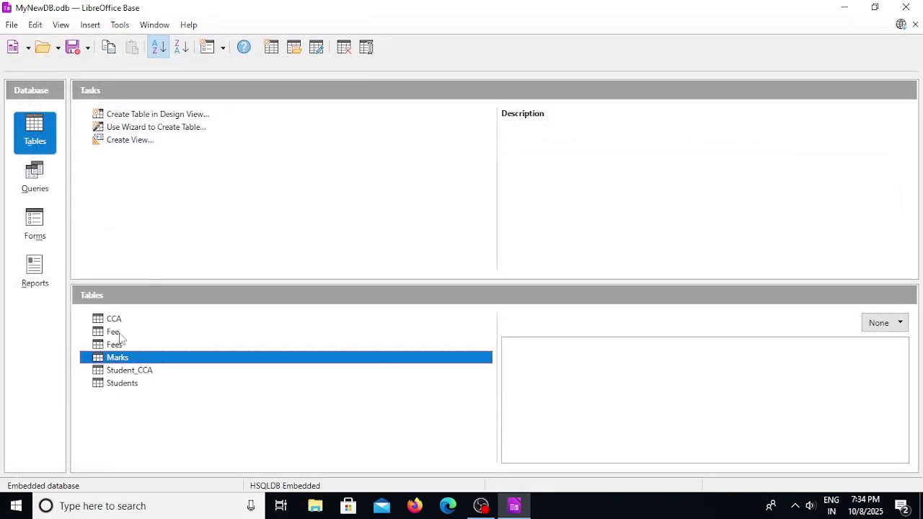
click(116, 318)
double_click(121, 359)
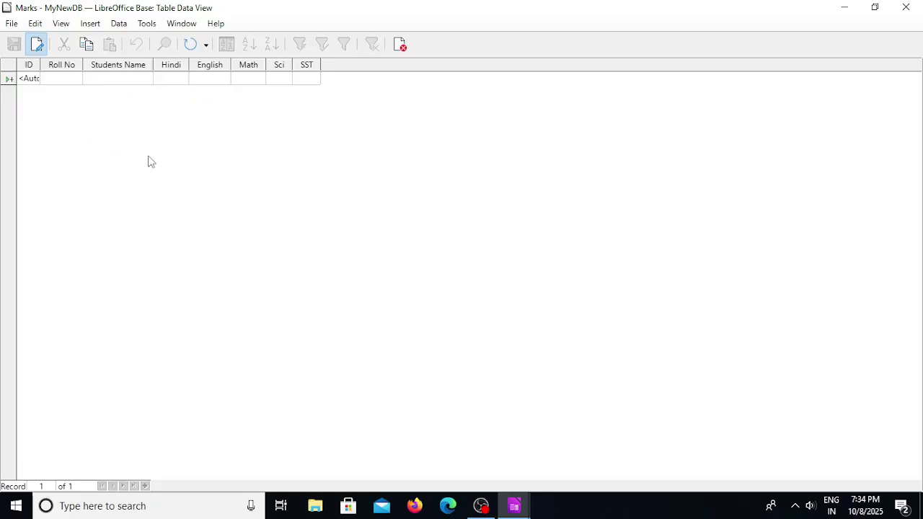
click(401, 47)
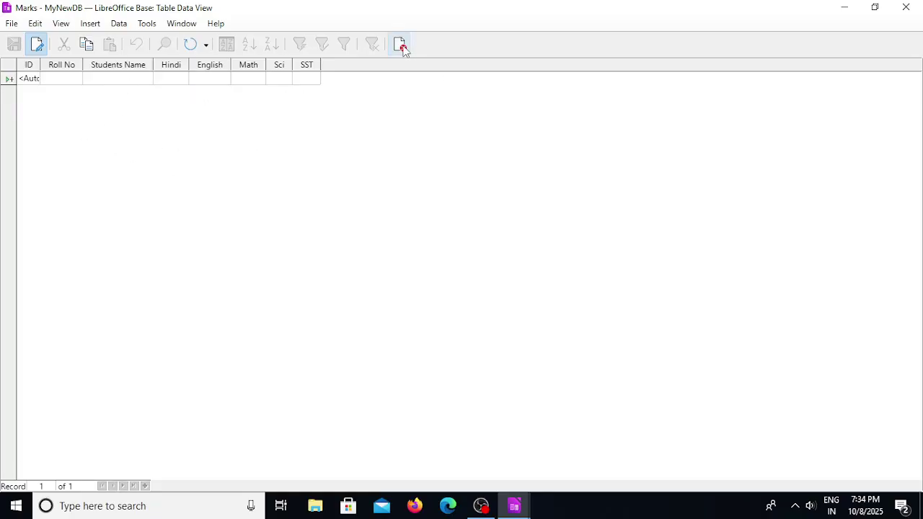
Open the CCA table to examine its columns in data view, and close it again
click(112, 321)
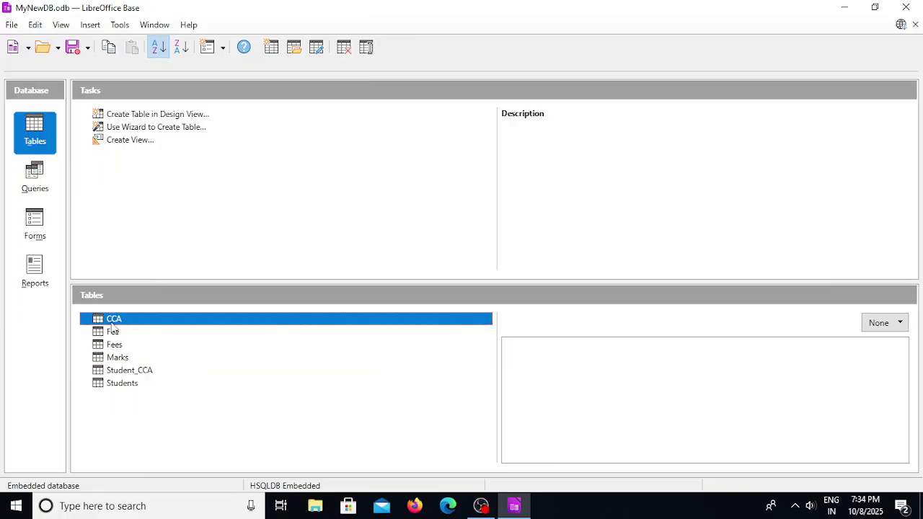
double_click(111, 321)
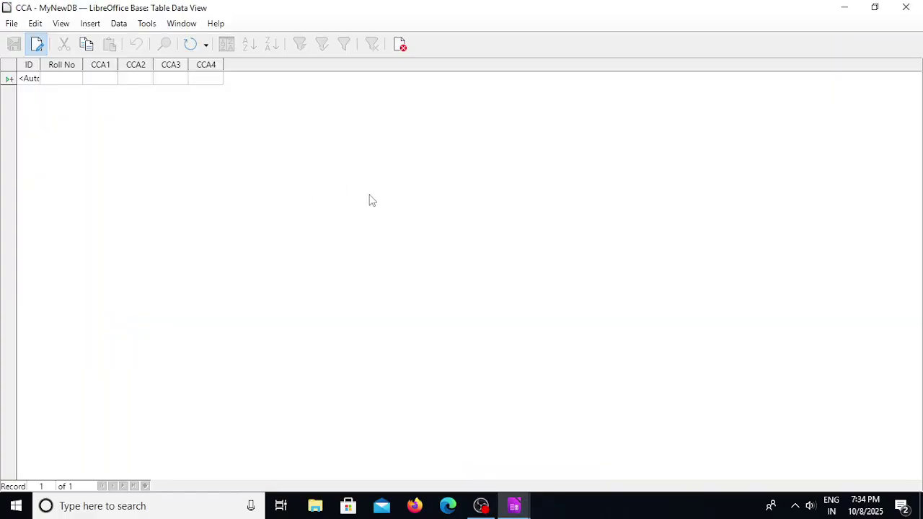
click(402, 49)
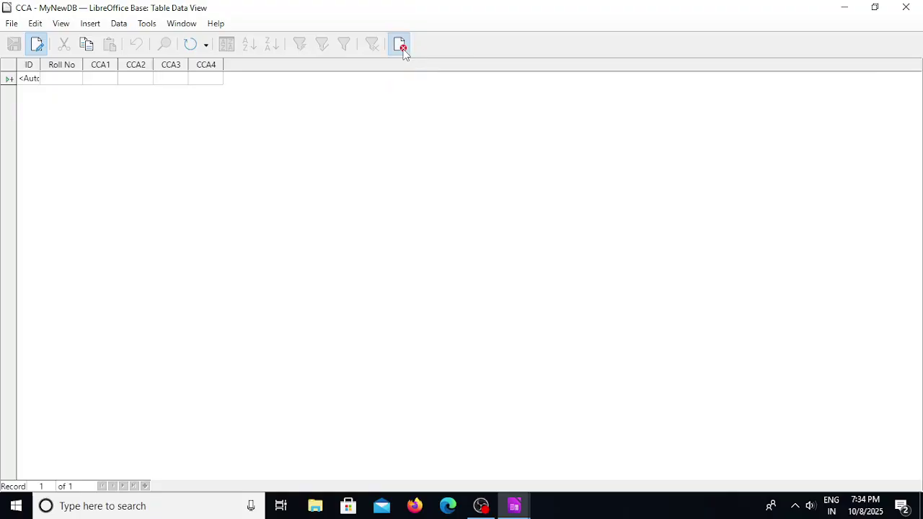